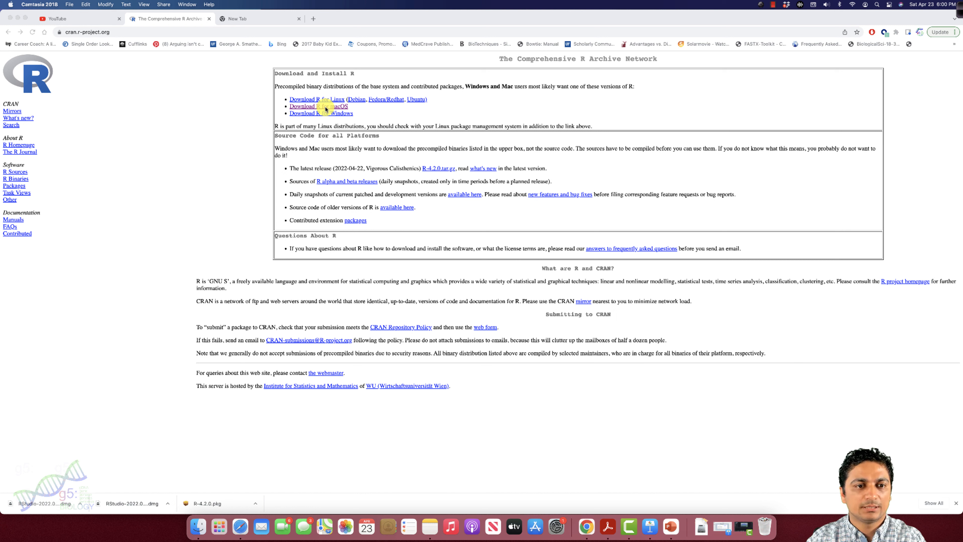
- Download the R-4.2.0.pkg installer for Intel Macs from CRAN's R for macOS page
{"action": "left_click", "coordinate": [325, 108]}
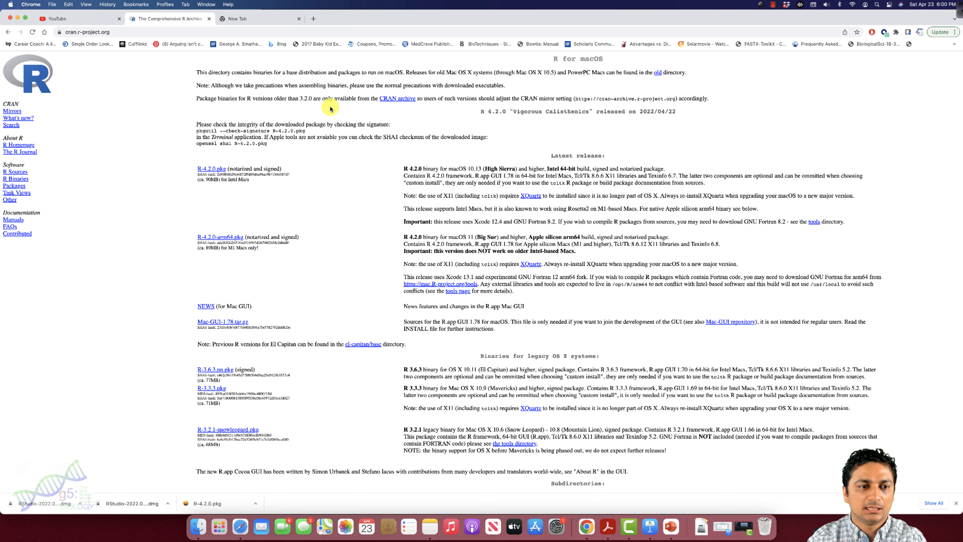
{"action": "left_click", "coordinate": [221, 173]}
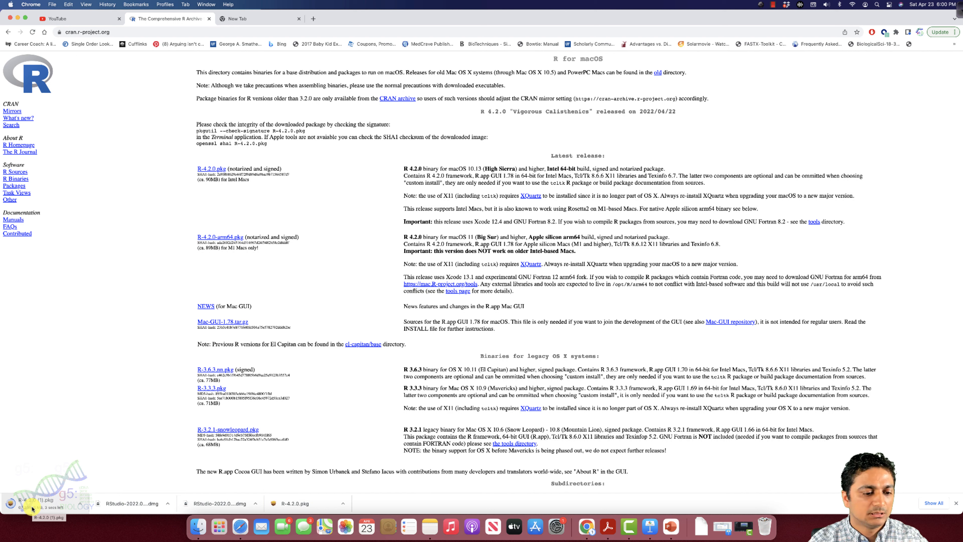
- Switch to Finder, widen its window and select R-4.2.0.pkg in the Downloads folder
{"action": "left_click", "coordinate": [200, 526]}
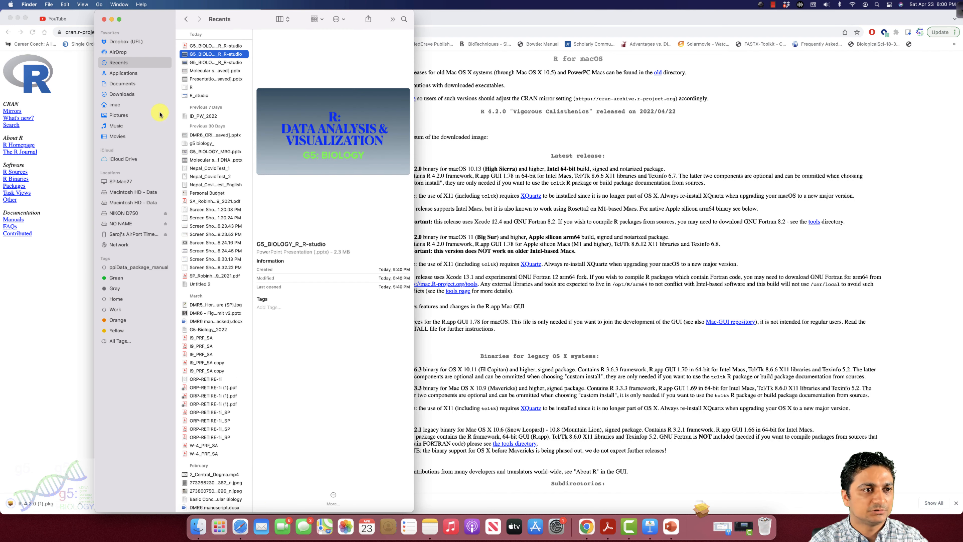
{"action": "left_click_drag", "start_coordinate": [250, 20], "coordinate": [197, 19]}
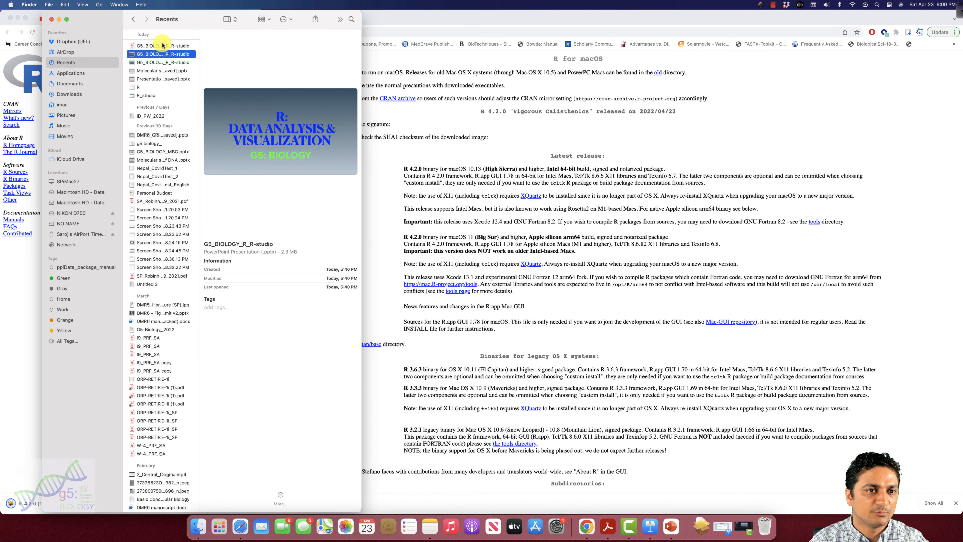
{"action": "left_click_drag", "start_coordinate": [363, 38], "coordinate": [470, 39]}
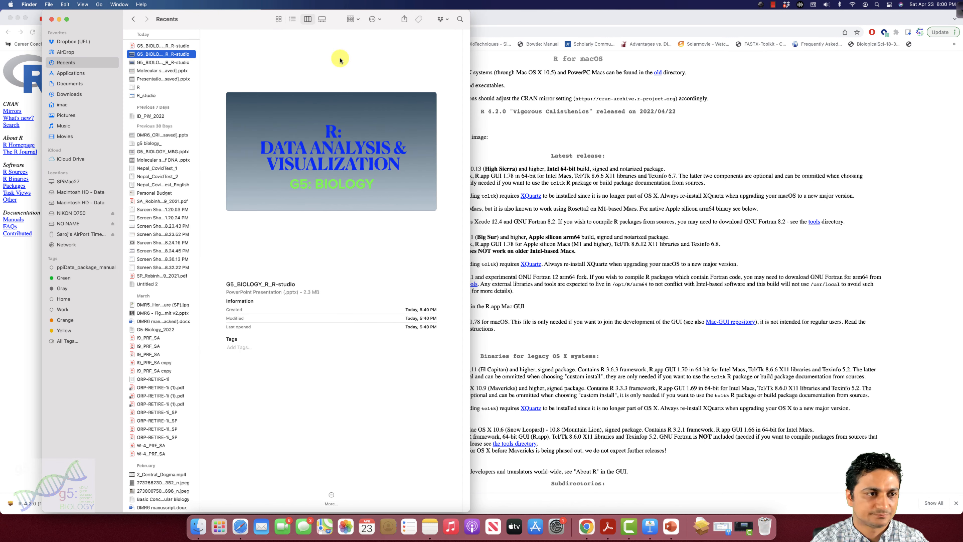
{"action": "left_click", "coordinate": [68, 84]}
{"action": "left_click", "coordinate": [68, 94]}
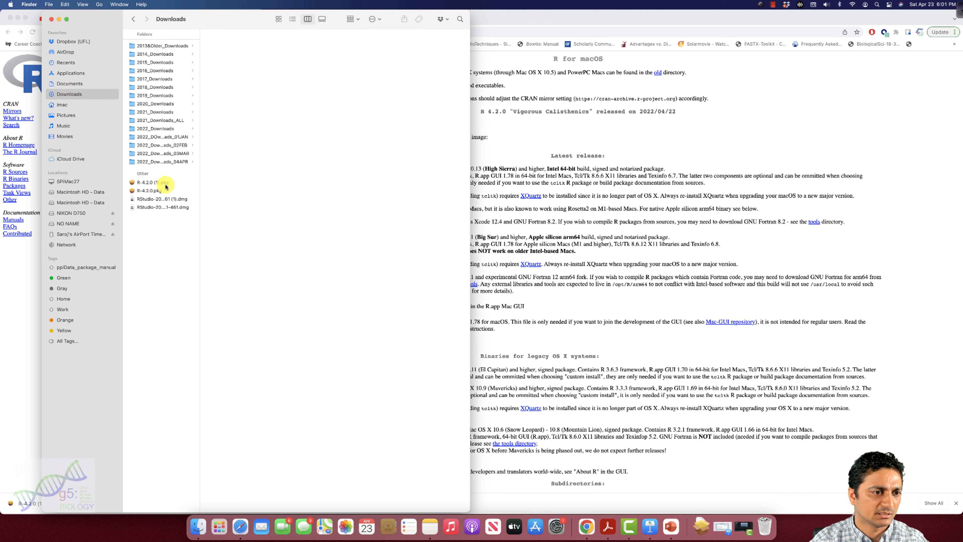
{"action": "left_click", "coordinate": [154, 191]}
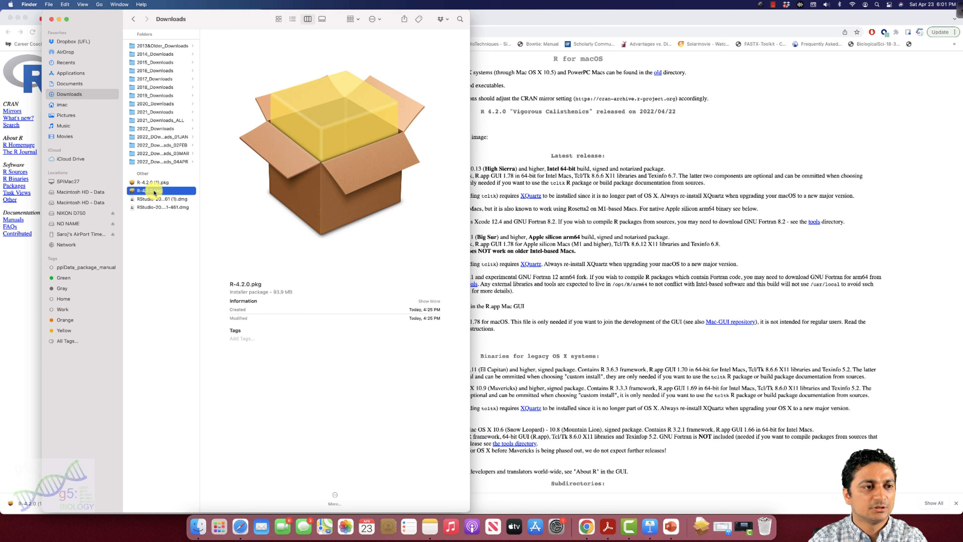
- Move the existing R and RStudio applications to the Trash, entering the account password to authorise the removal
{"action": "left_click", "coordinate": [78, 74]}
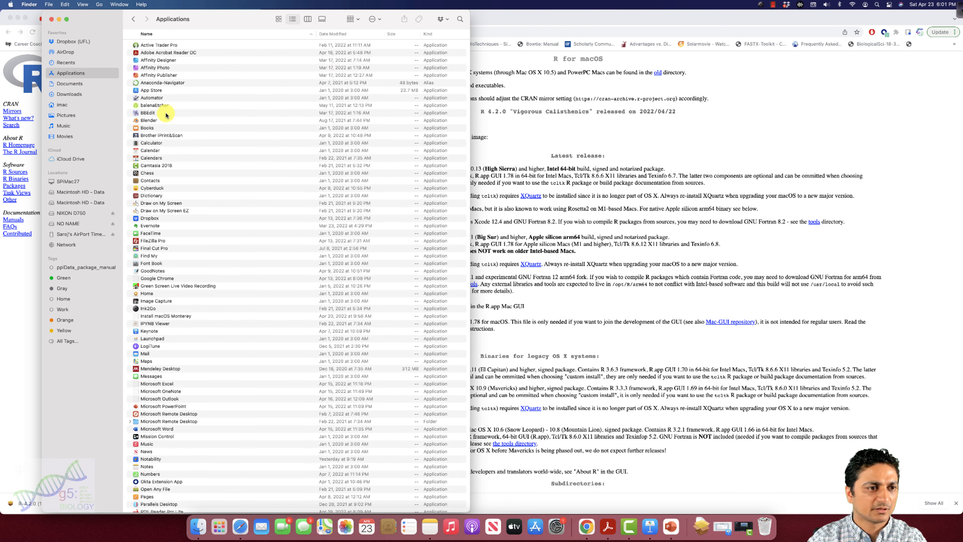
{"action": "scroll", "coordinate": [182, 167], "scroll_direction": "down", "scroll_amount": 10}
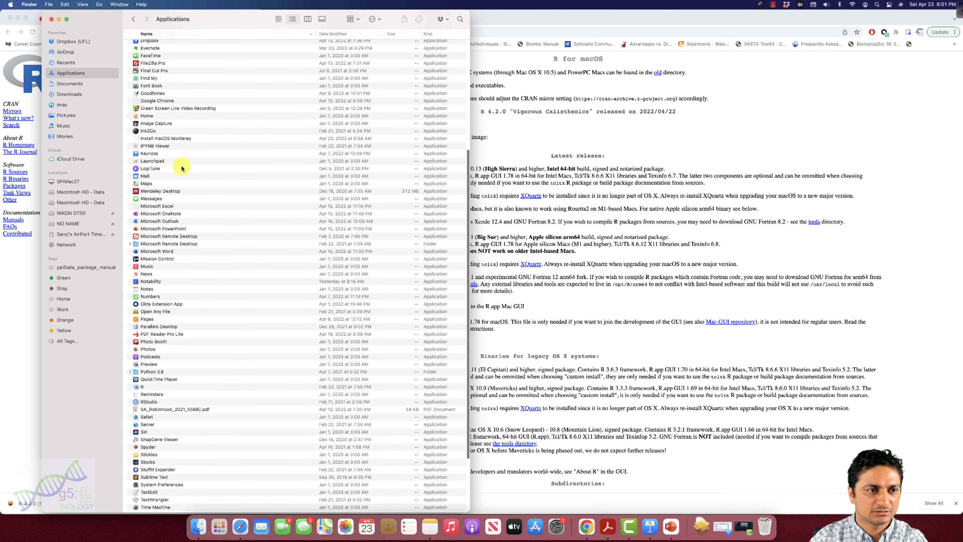
{"action": "scroll", "coordinate": [180, 170], "scroll_direction": "down", "scroll_amount": 4}
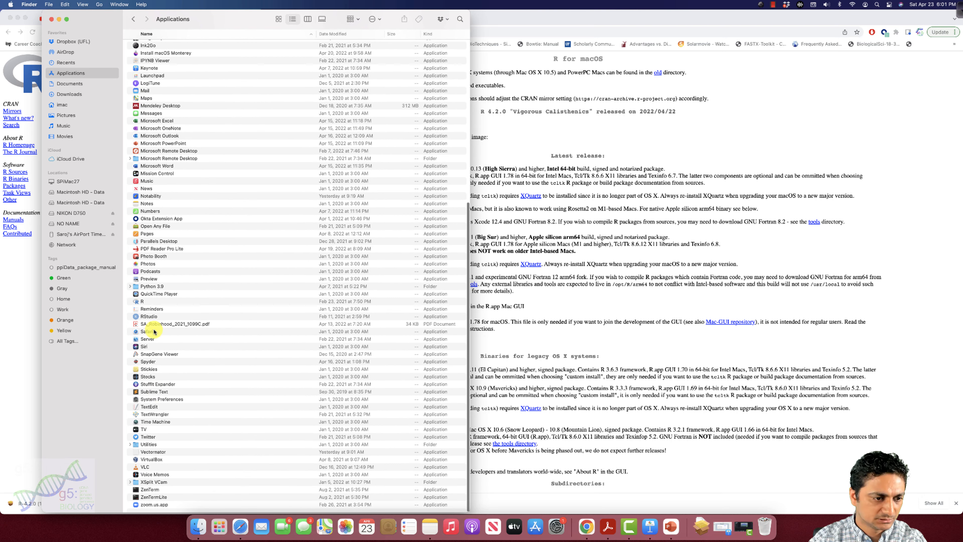
{"action": "left_click", "coordinate": [146, 301]}
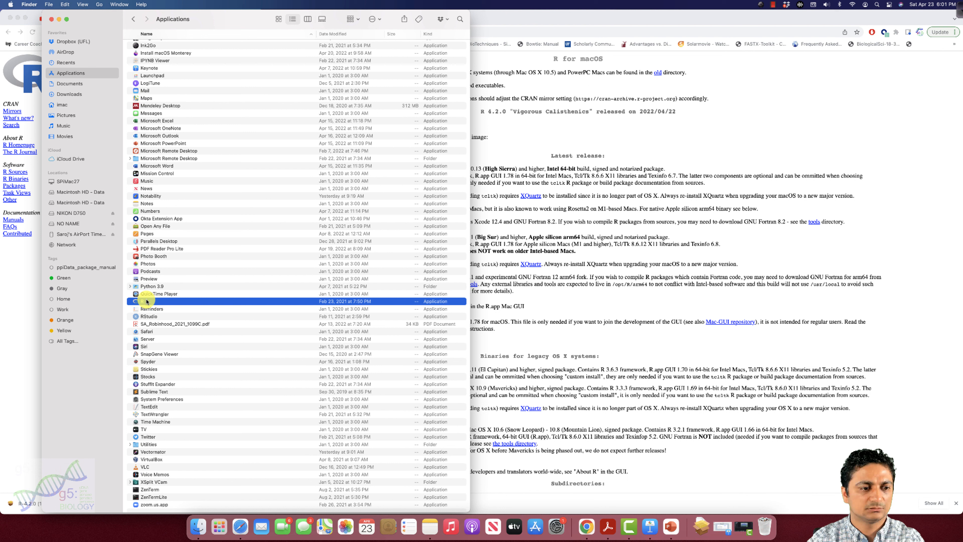
{"action": "key", "text": "super+BackSpace"}
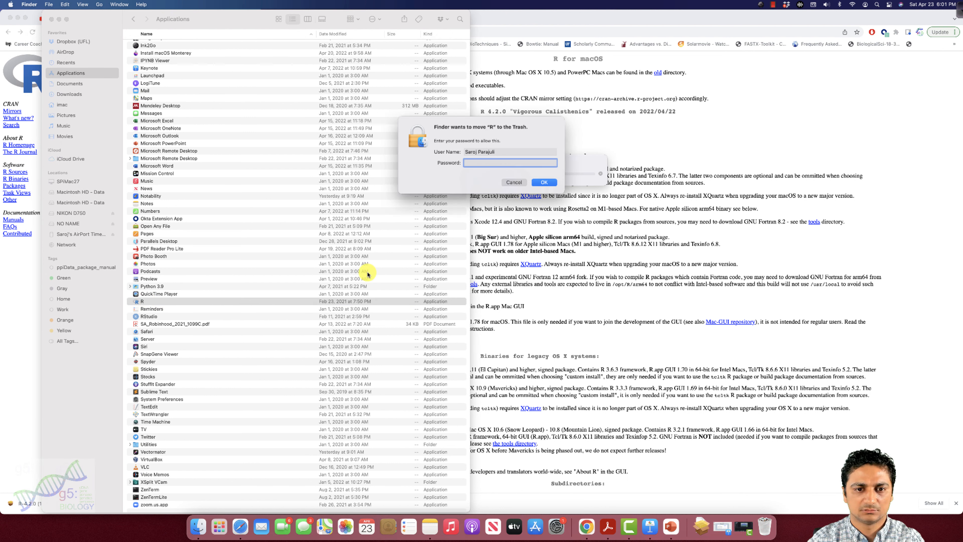
{"action": "type", "text": "•••••"}
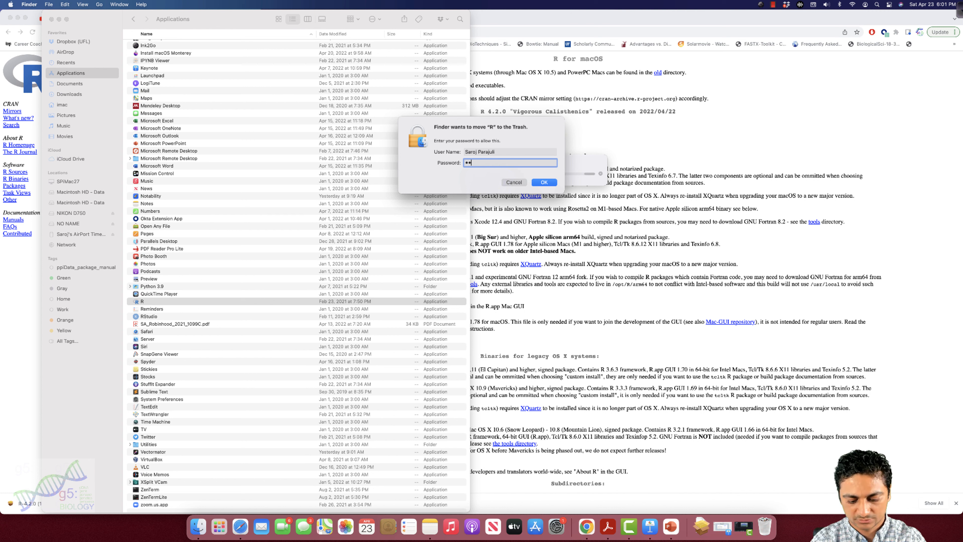
{"action": "type", "text": "••"}
{"action": "key", "text": "Return"}
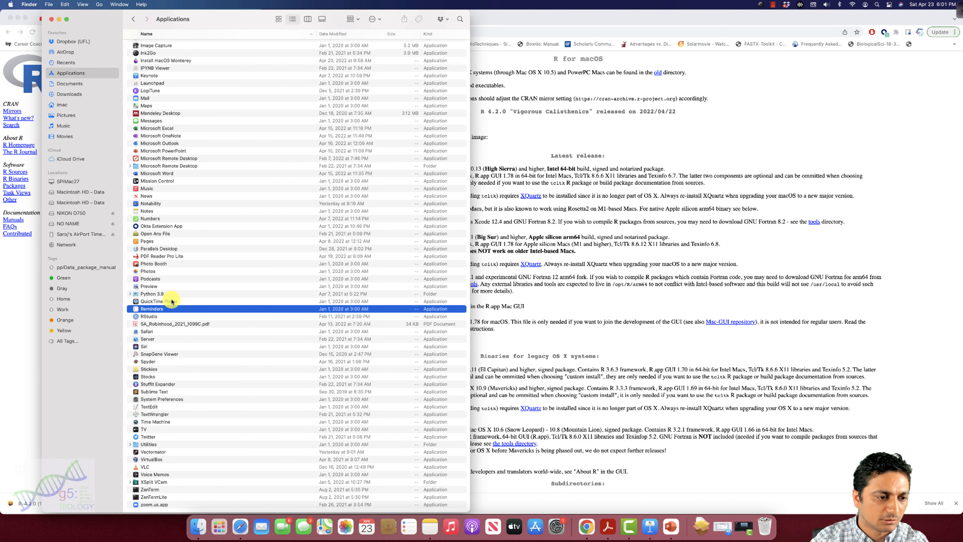
{"action": "left_click", "coordinate": [160, 316]}
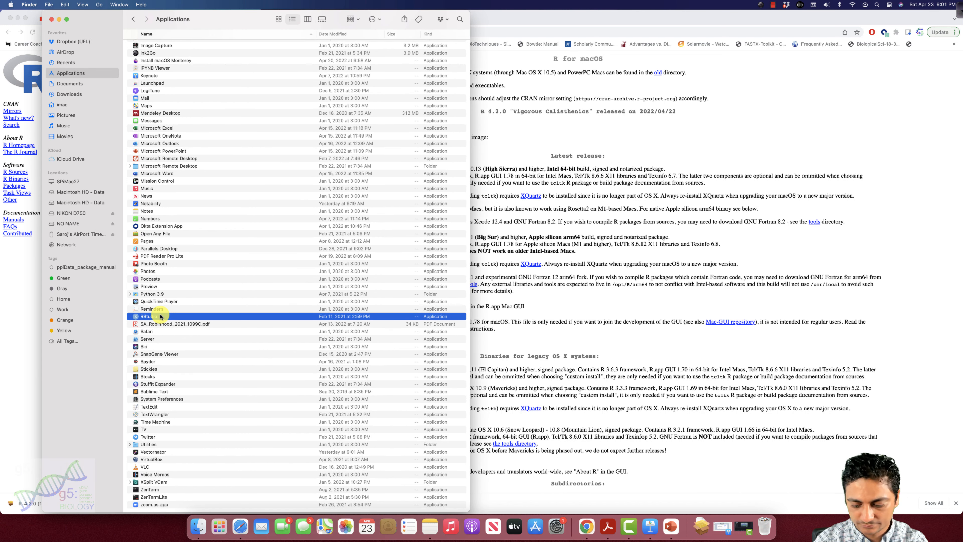
{"action": "key", "text": "super+BackSpace"}
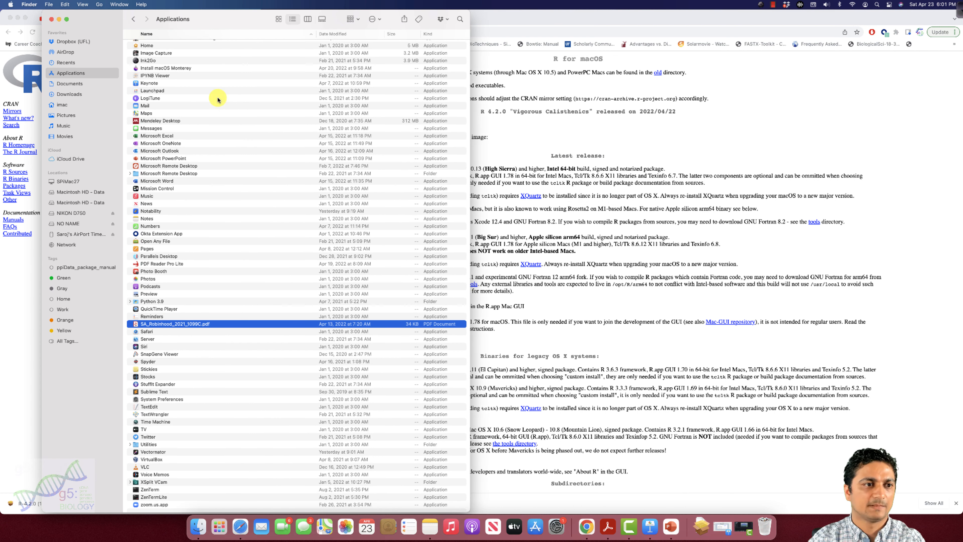
- Launch the R-4.2.0.pkg installer from the Downloads folder and bring its window into view
{"action": "left_click", "coordinate": [70, 95]}
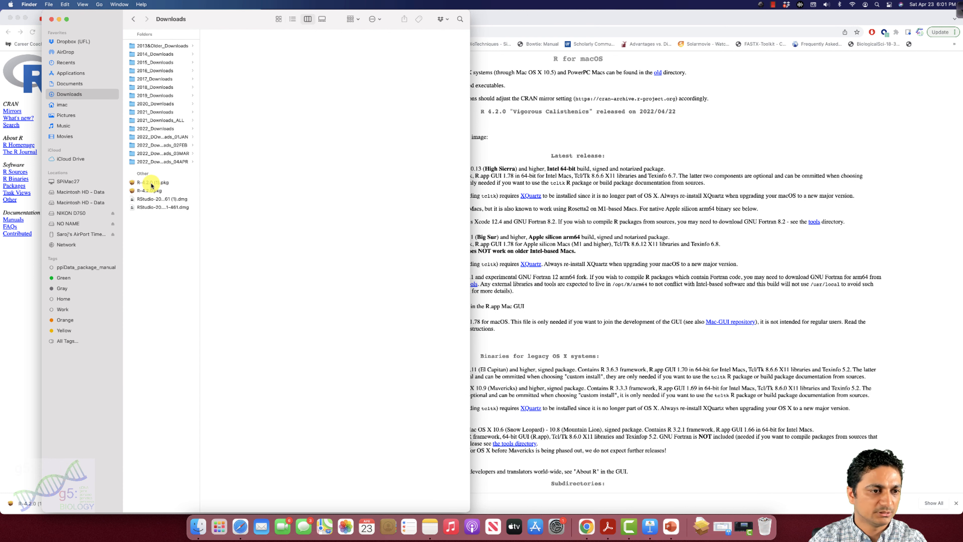
{"action": "left_click", "coordinate": [149, 191]}
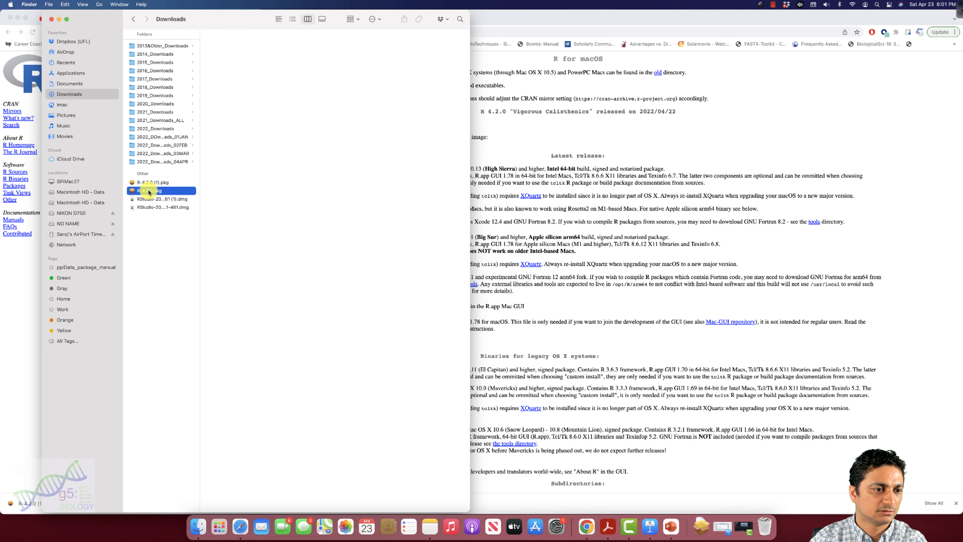
{"action": "double_click", "coordinate": [148, 192]}
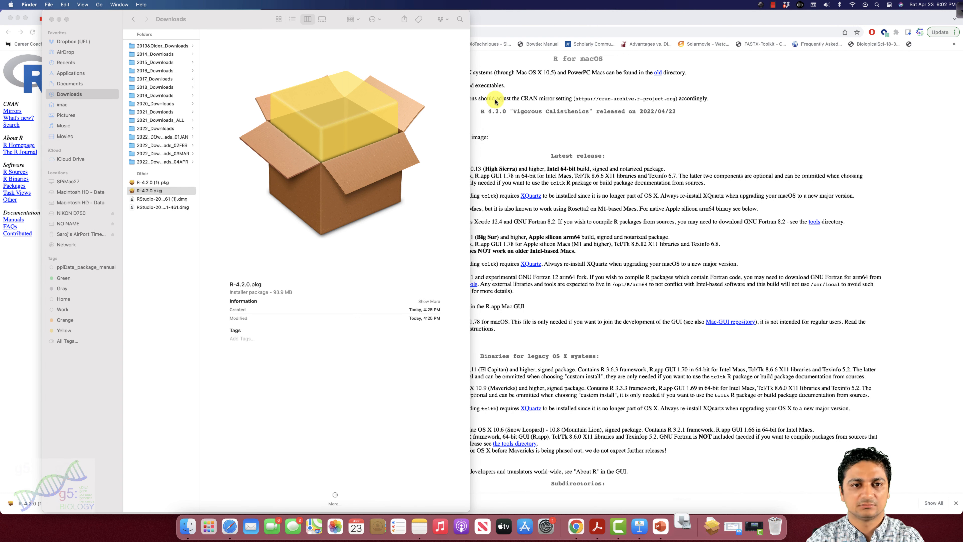
{"action": "scroll", "coordinate": [495, 107], "scroll_direction": "down", "scroll_amount": 2}
{"action": "key", "text": "ctrl+Up"}
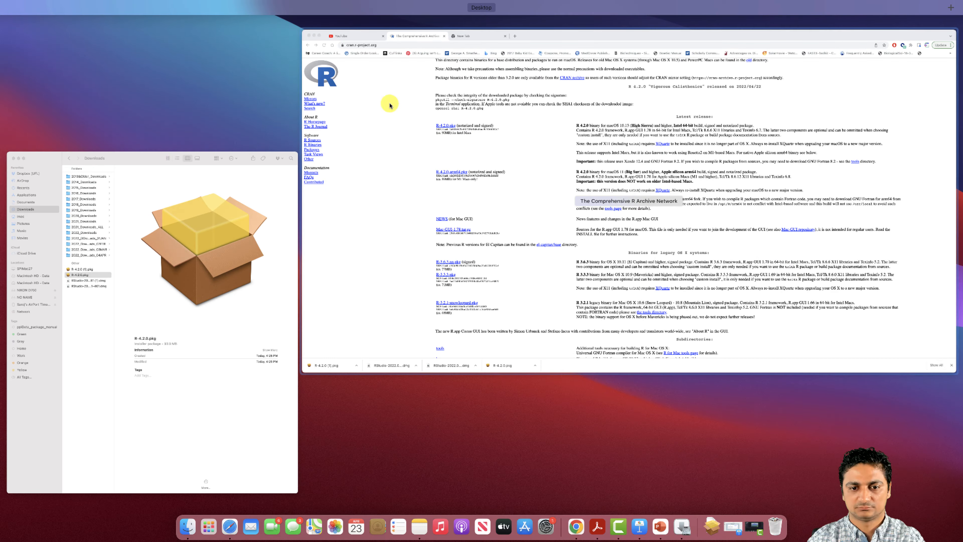
{"action": "key", "text": "ctrl+Up"}
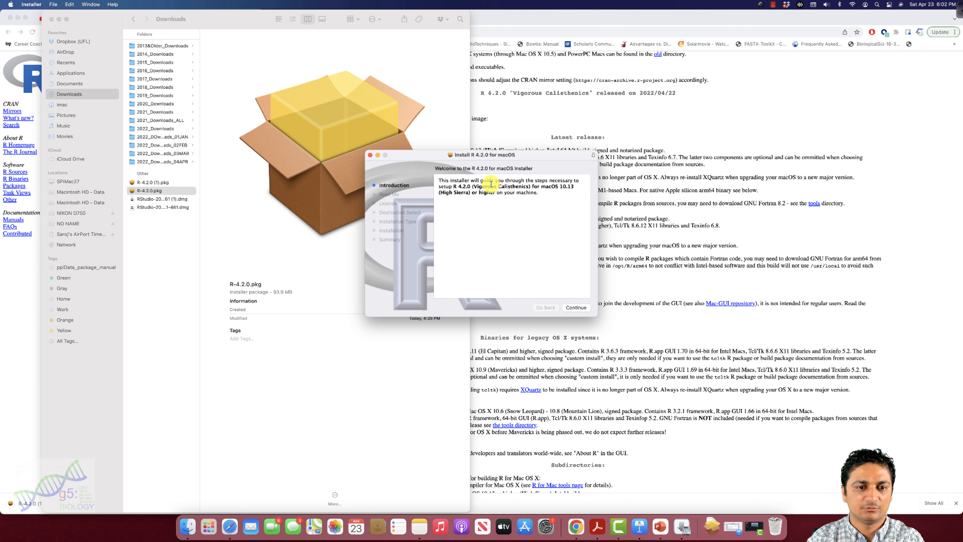
- Proceed through the R 4.2.0 installer's introduction and Read Me pages and agree to the software license
{"action": "left_click", "coordinate": [582, 308]}
{"action": "left_click", "coordinate": [582, 309]}
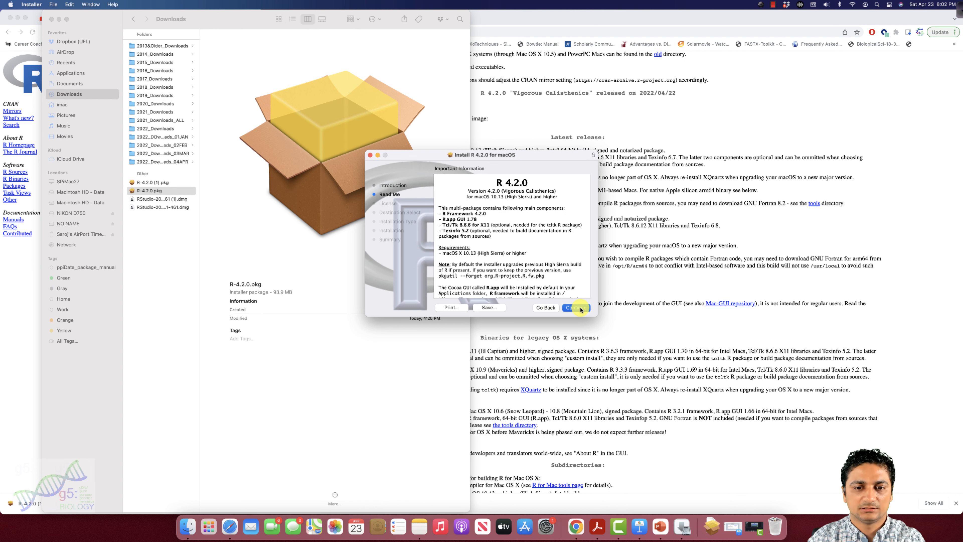
{"action": "left_click", "coordinate": [581, 309]}
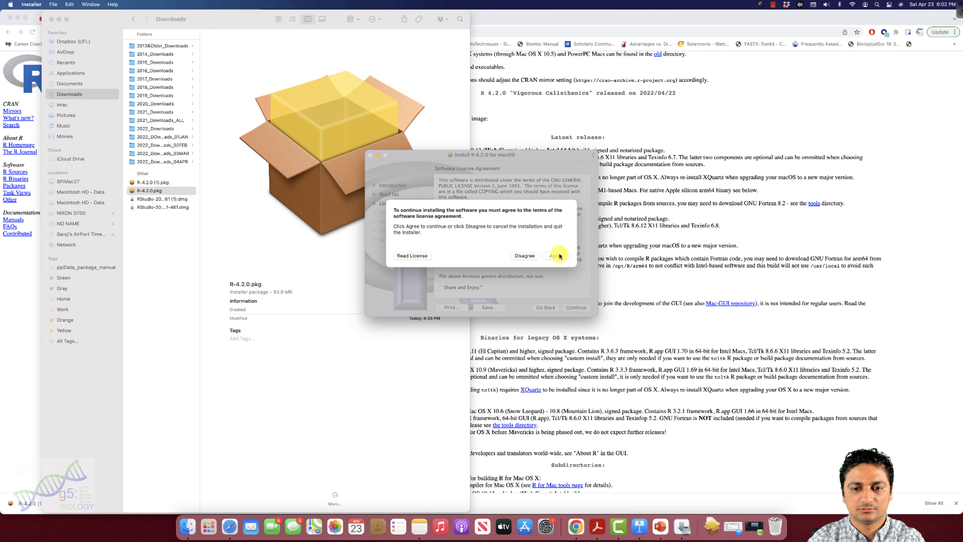
{"action": "left_click", "coordinate": [557, 256]}
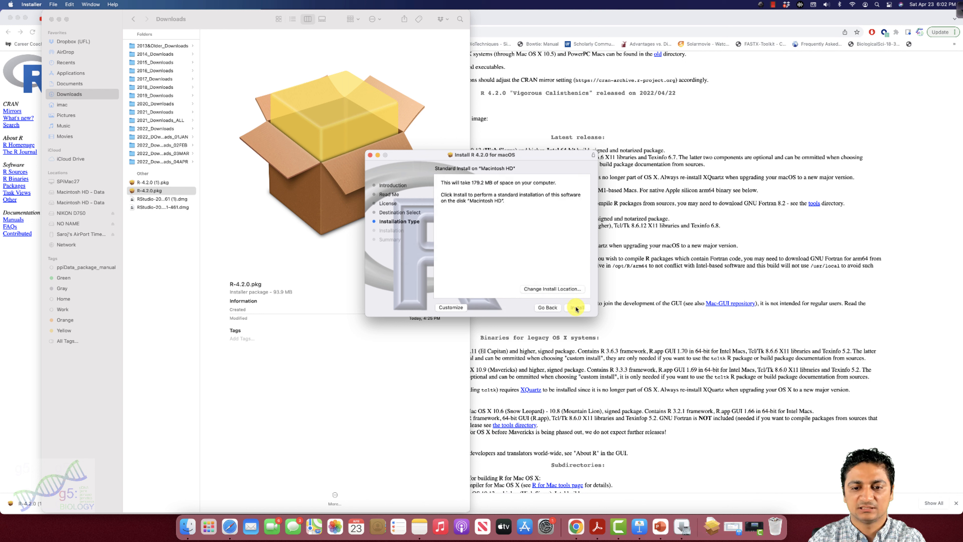
- Start the standard installation on Macintosh HD and authorise it with the account password
{"action": "left_click", "coordinate": [576, 308]}
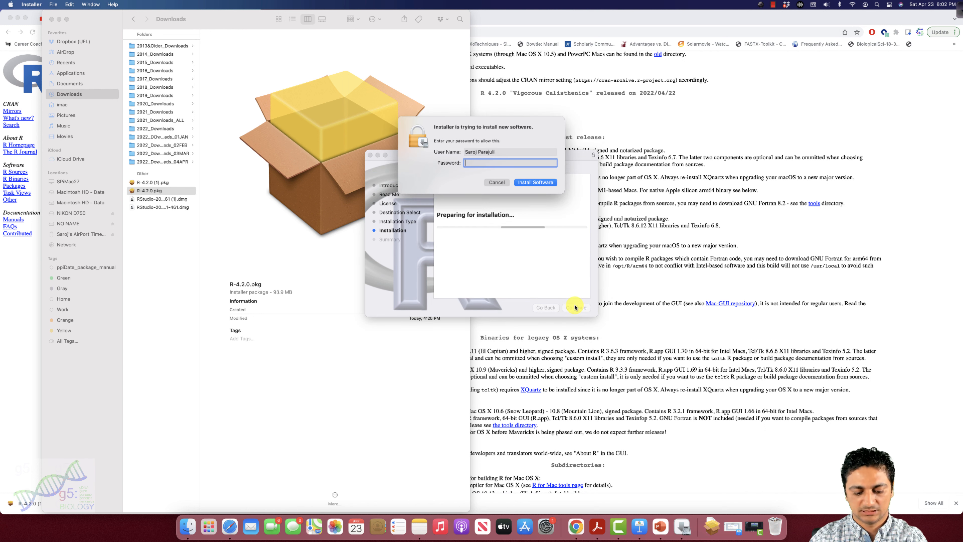
{"action": "type", "text": "•••"}
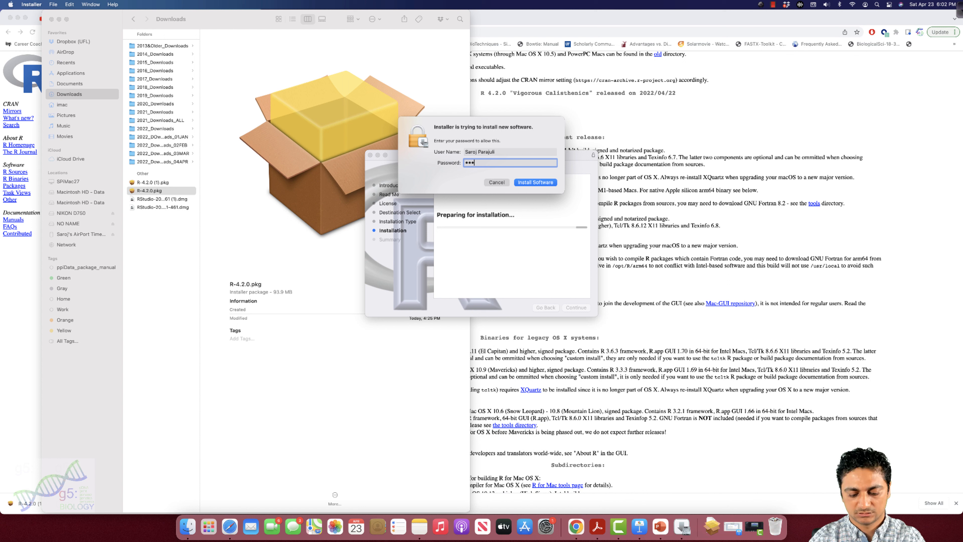
{"action": "type", "text": "•••••"}
{"action": "key", "text": "Return"}
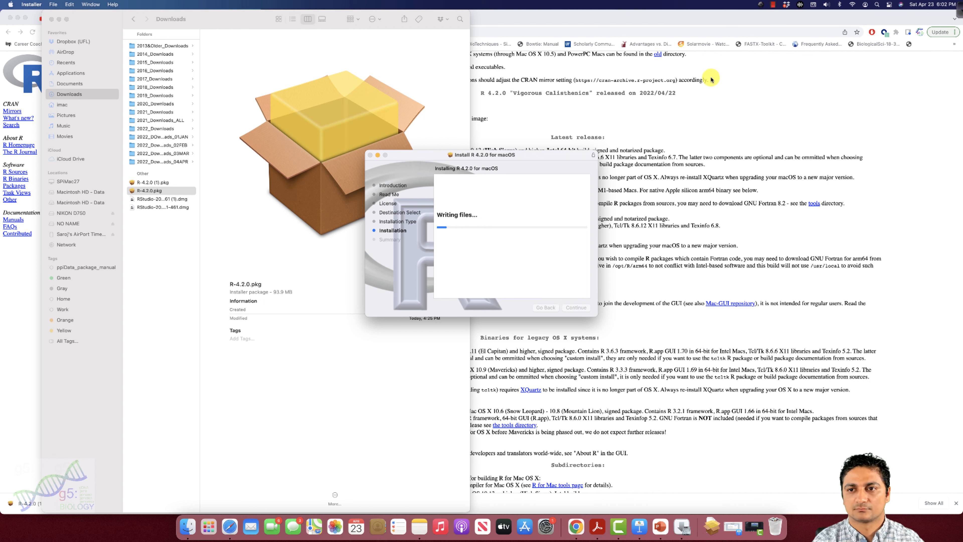
{"action": "left_click", "coordinate": [773, 4]}
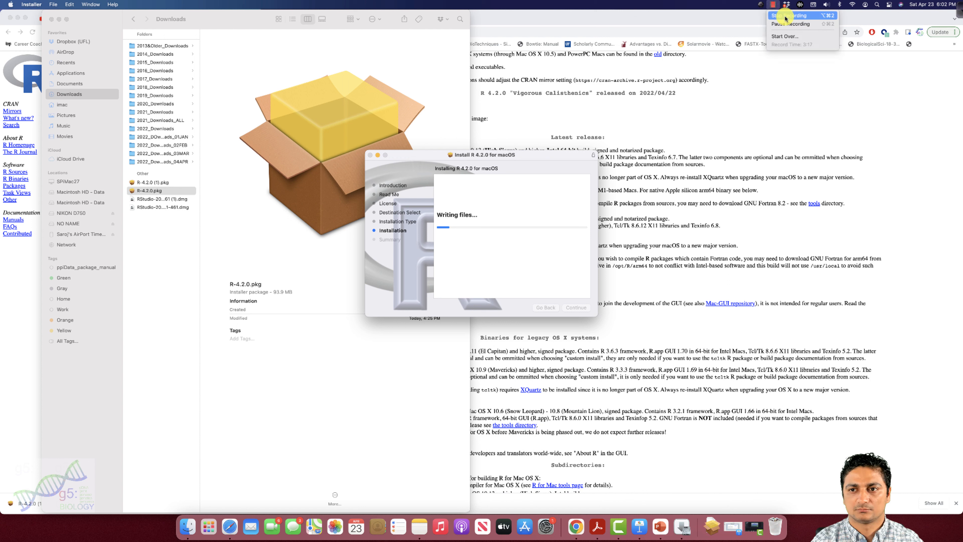
{"action": "left_click", "coordinate": [790, 24]}
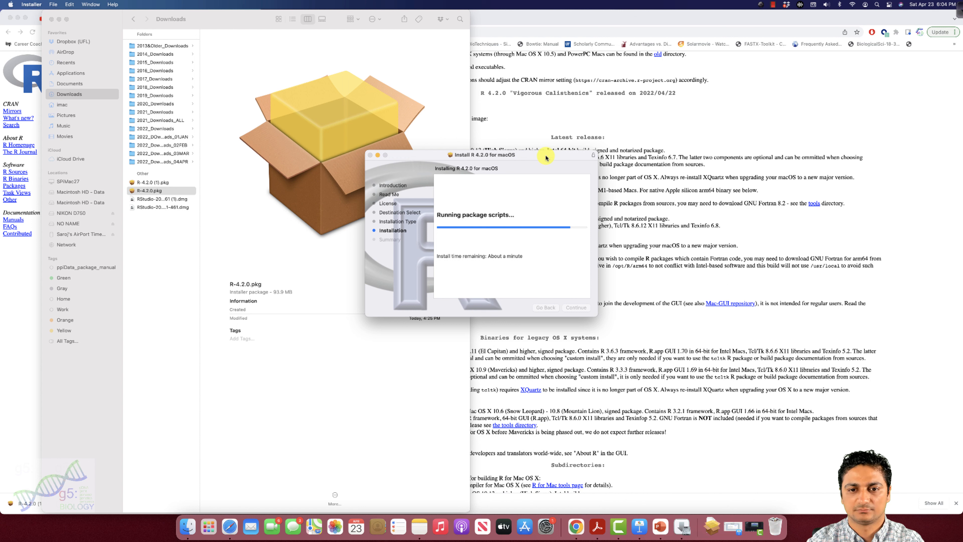
{"action": "left_click_drag", "start_coordinate": [545, 156], "coordinate": [648, 93]}
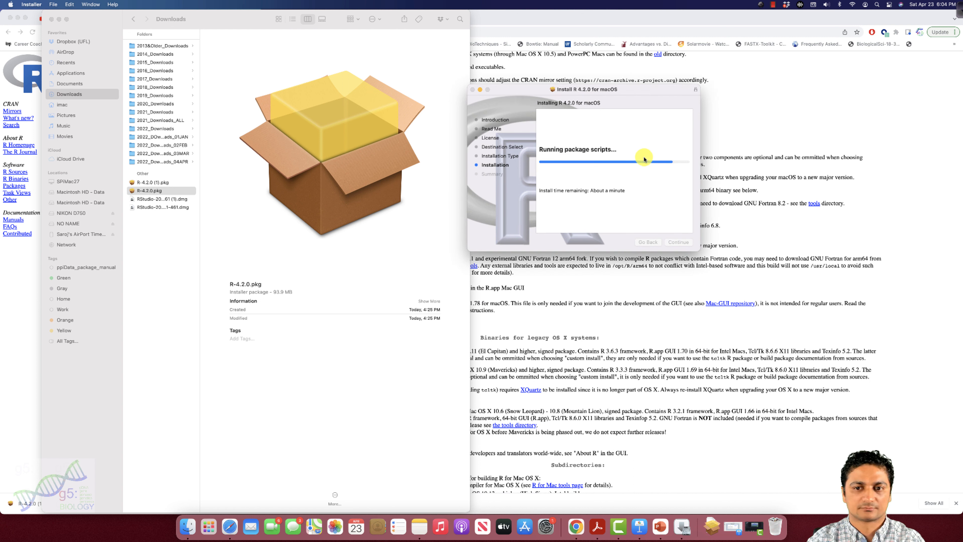
{"action": "left_click", "coordinate": [772, 6]}
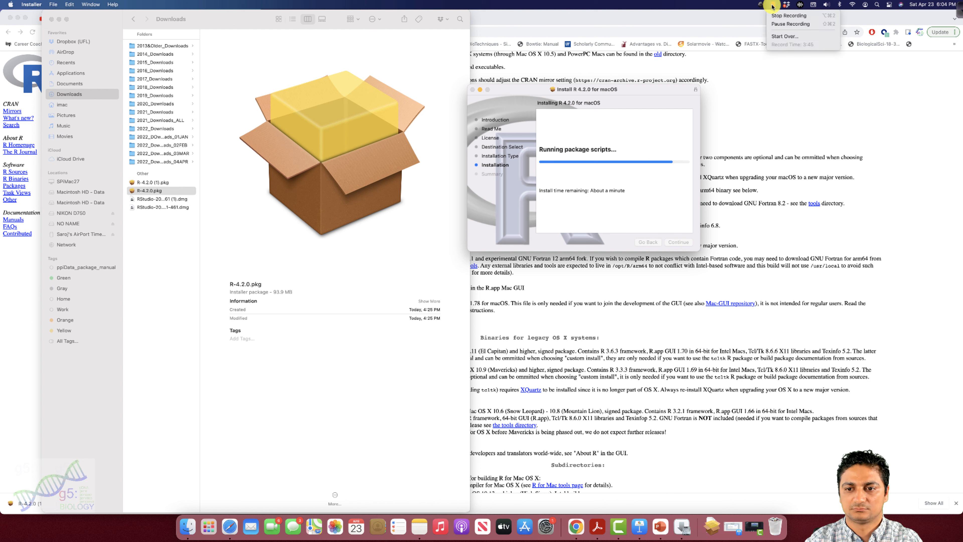
{"action": "left_click", "coordinate": [786, 24]}
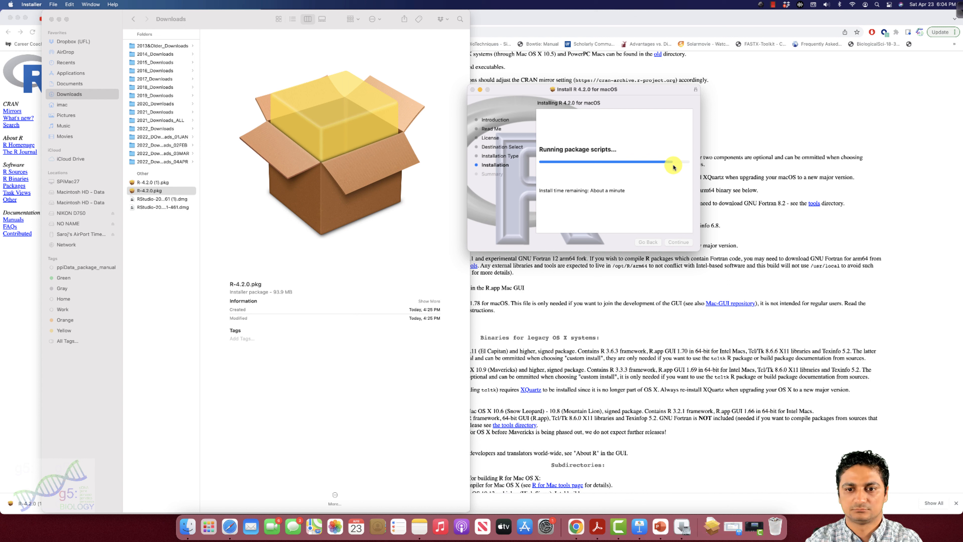
{"action": "left_click", "coordinate": [772, 7]}
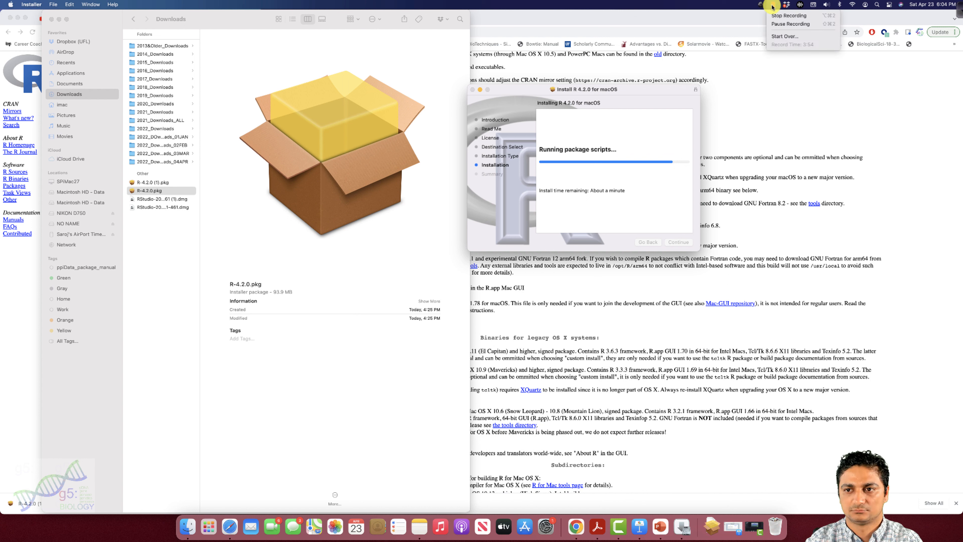
{"action": "left_click", "coordinate": [782, 25]}
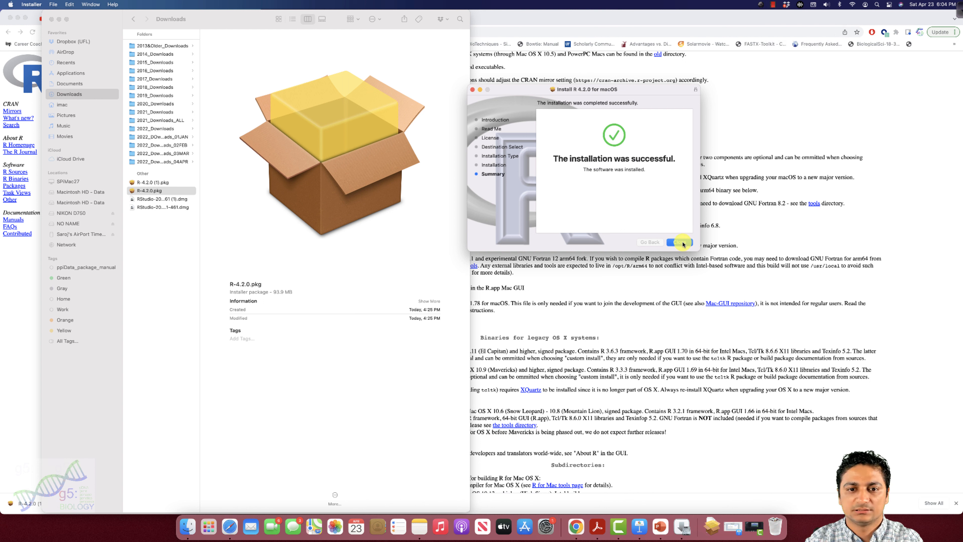
- Close the finished R 4.2.0 installer and move its package to the Trash
{"action": "left_click", "coordinate": [681, 243]}
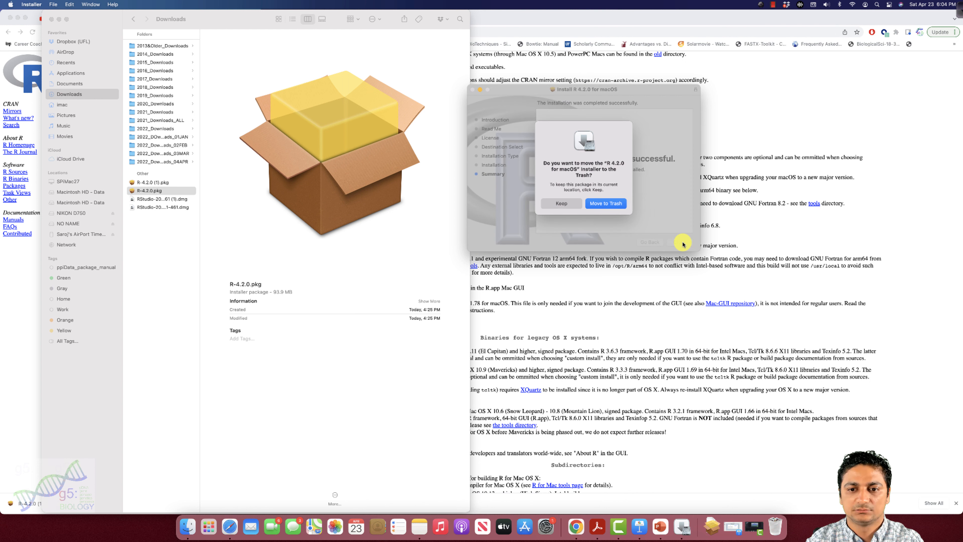
{"action": "left_click", "coordinate": [606, 205]}
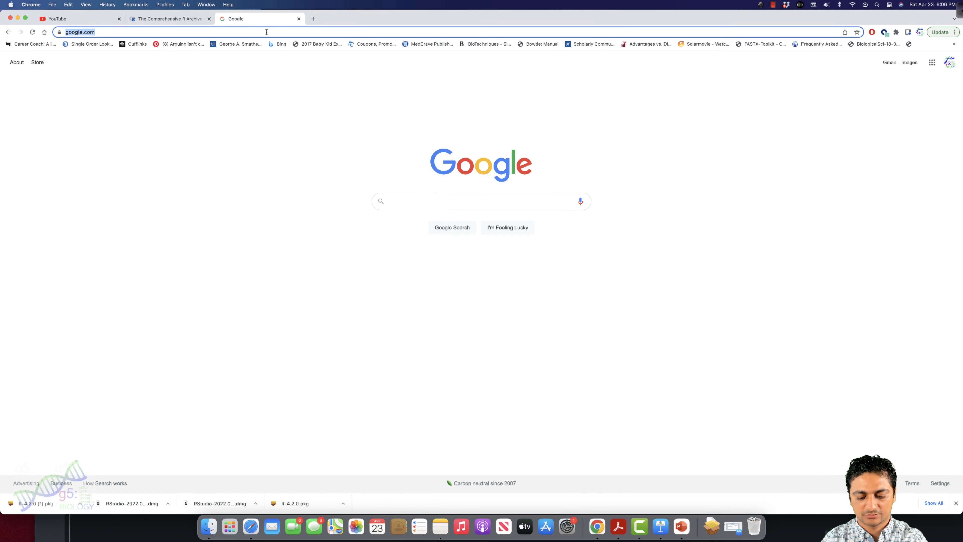
- Go to the RStudio website, rstudio.com, and open its Download the RStudio IDE page
{"action": "type", "text": "rstudio"}
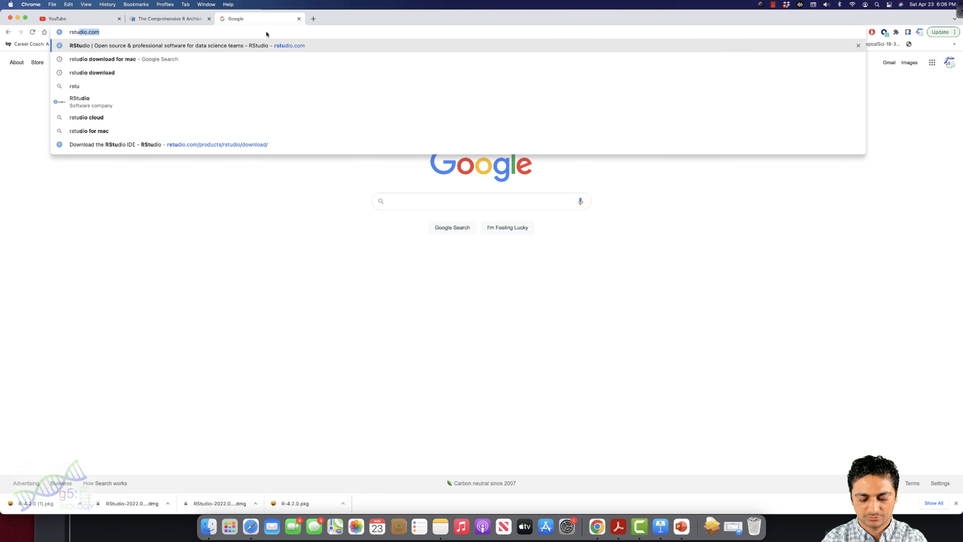
{"action": "key", "text": "Return"}
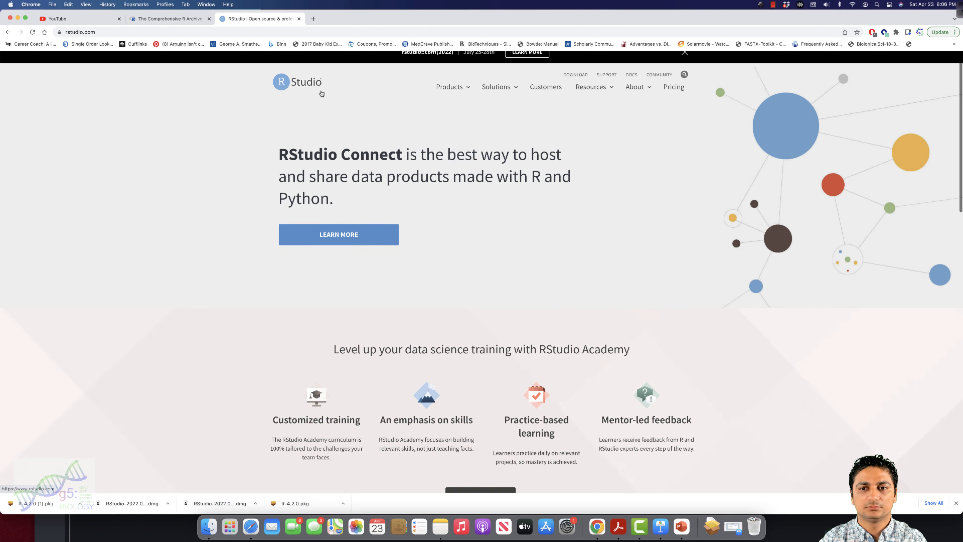
{"action": "mouse_move", "coordinate": [447, 99]}
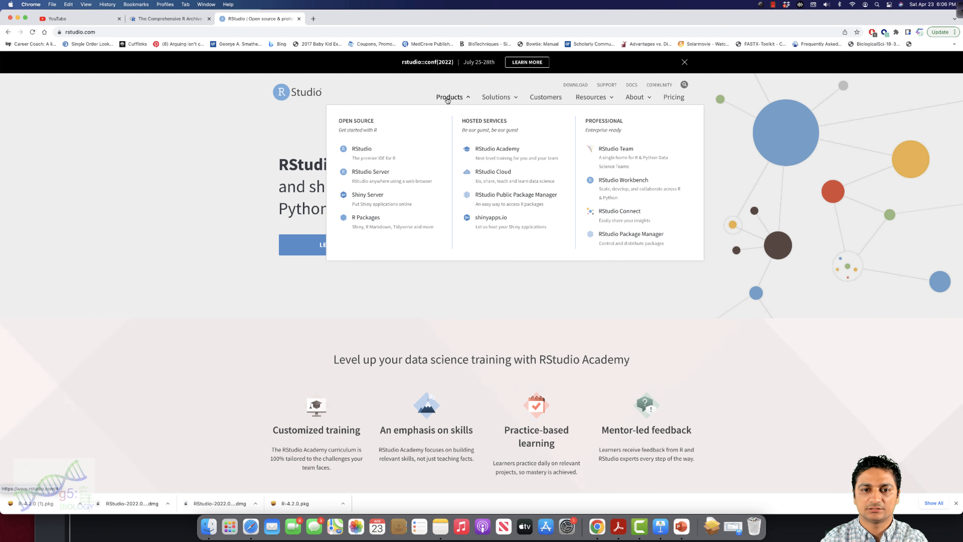
{"action": "left_click", "coordinate": [575, 85]}
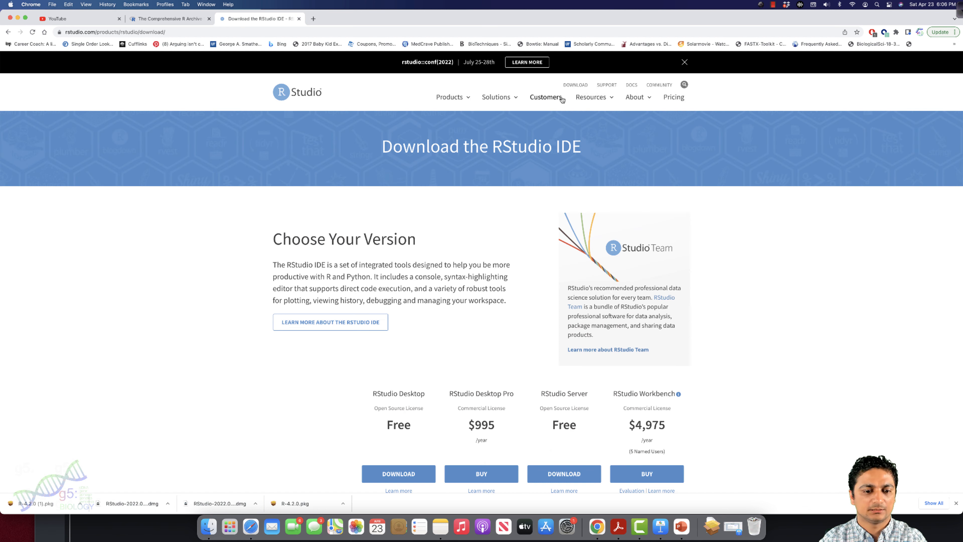
- Download the free RStudio Desktop 2022.02.1+461 installer for Mac
{"action": "scroll", "coordinate": [557, 97], "scroll_direction": "down", "scroll_amount": 5}
{"action": "scroll", "coordinate": [562, 98], "scroll_direction": "down", "scroll_amount": 3}
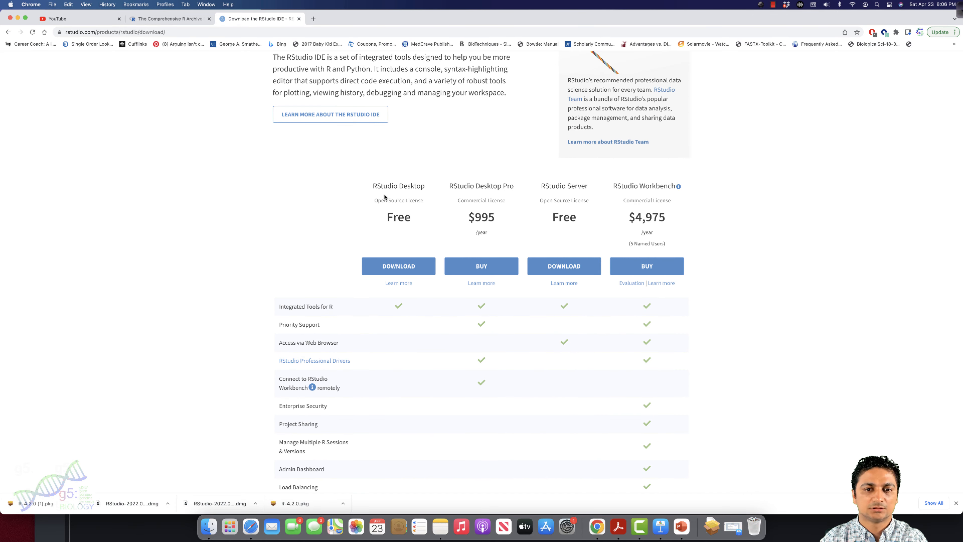
{"action": "scroll", "coordinate": [384, 197], "scroll_direction": "down", "scroll_amount": 10}
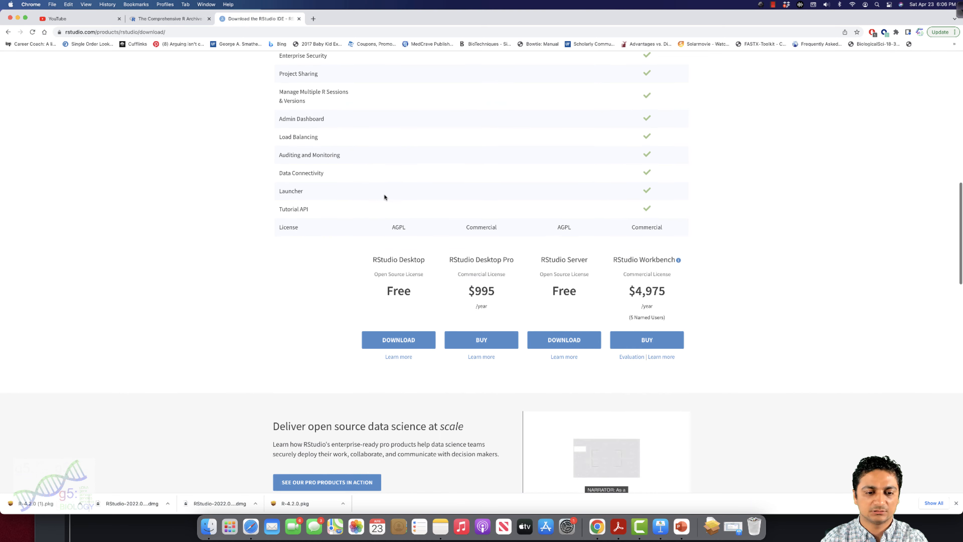
{"action": "scroll", "coordinate": [383, 197], "scroll_direction": "down", "scroll_amount": 4}
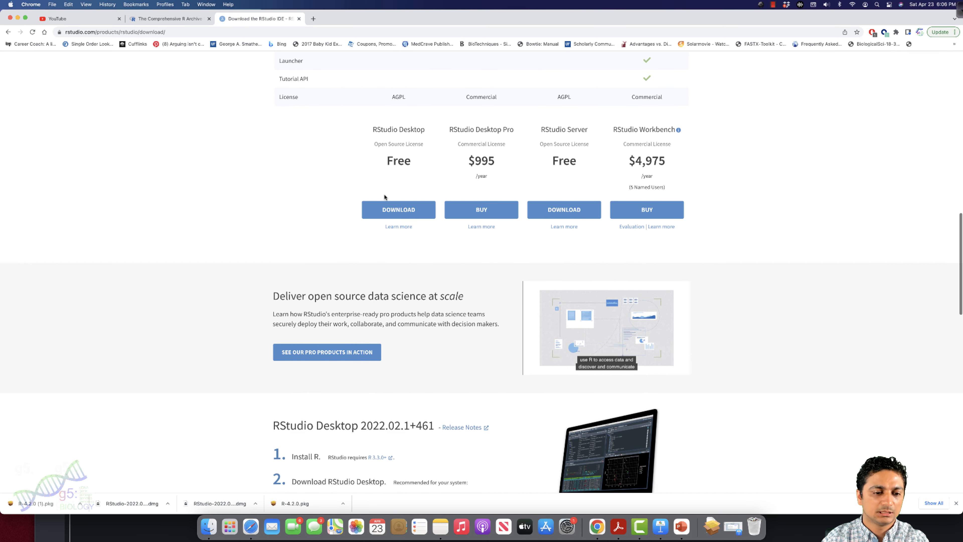
{"action": "scroll", "coordinate": [384, 197], "scroll_direction": "down", "scroll_amount": 5}
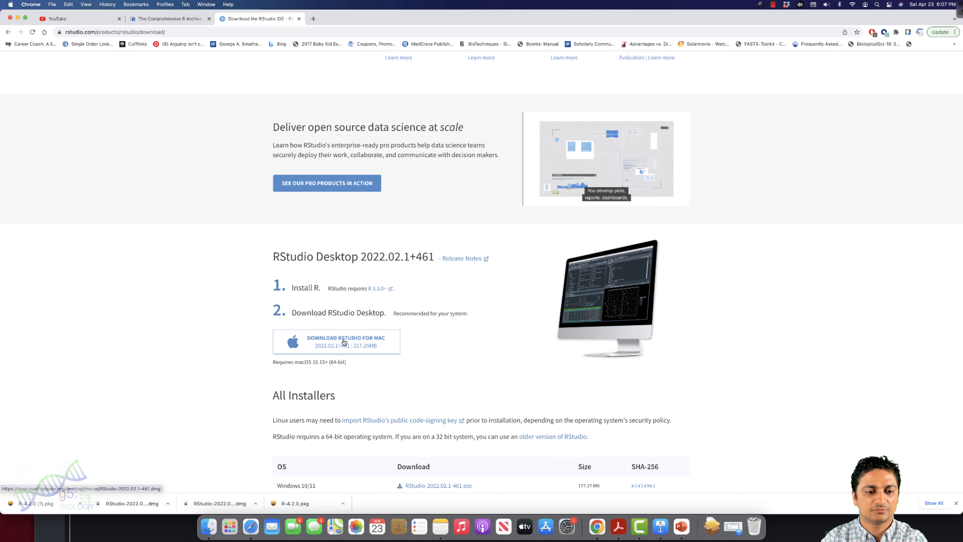
{"action": "left_click", "coordinate": [344, 342]}
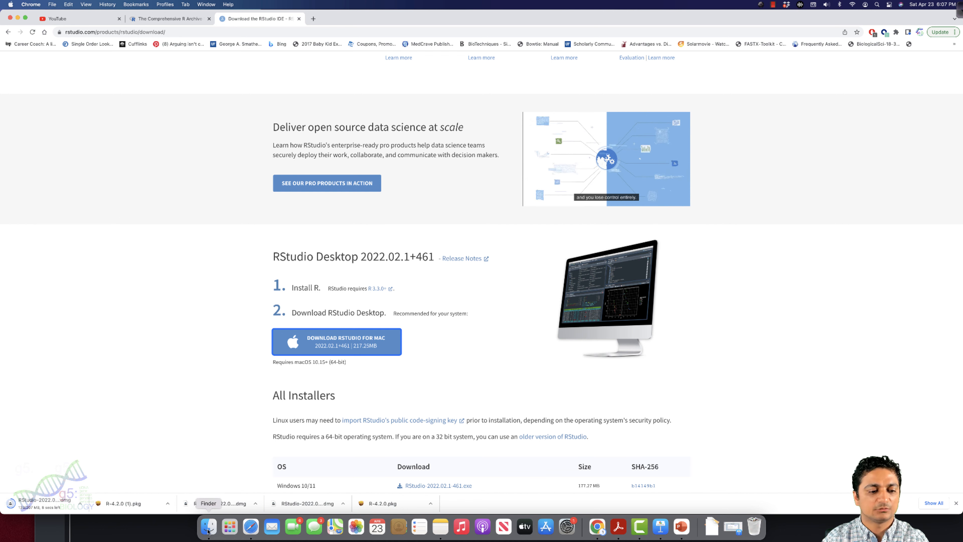
- Open the newly downloaded RStudio-2022.02.1-461 (2).dmg from the Downloads folder and copy RStudio into Applications
{"action": "left_click", "coordinate": [208, 528]}
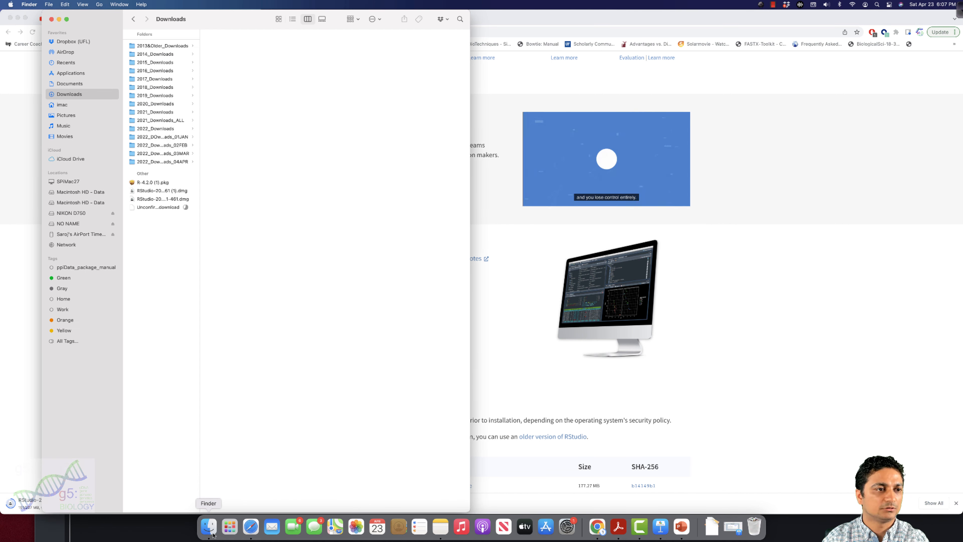
{"action": "left_click", "coordinate": [145, 209]}
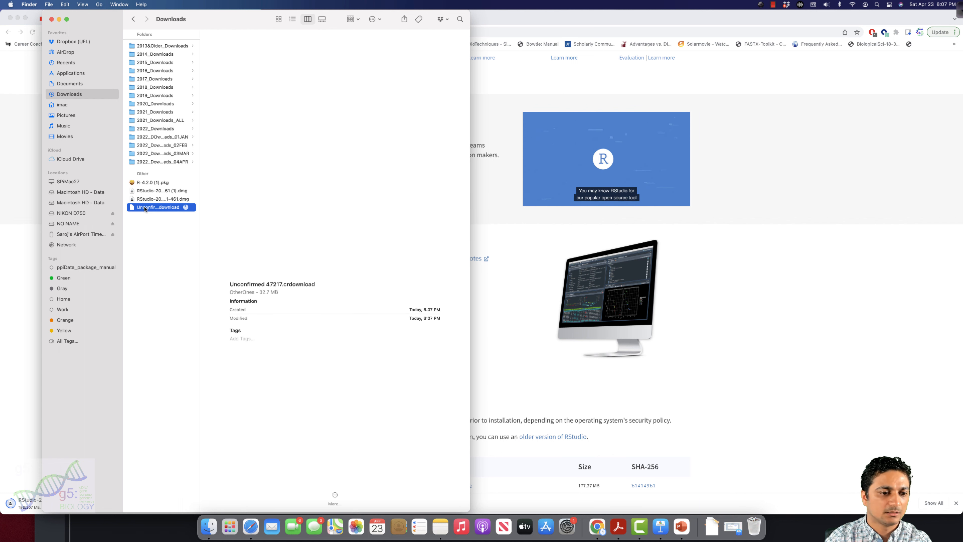
{"action": "left_click", "coordinate": [154, 224]}
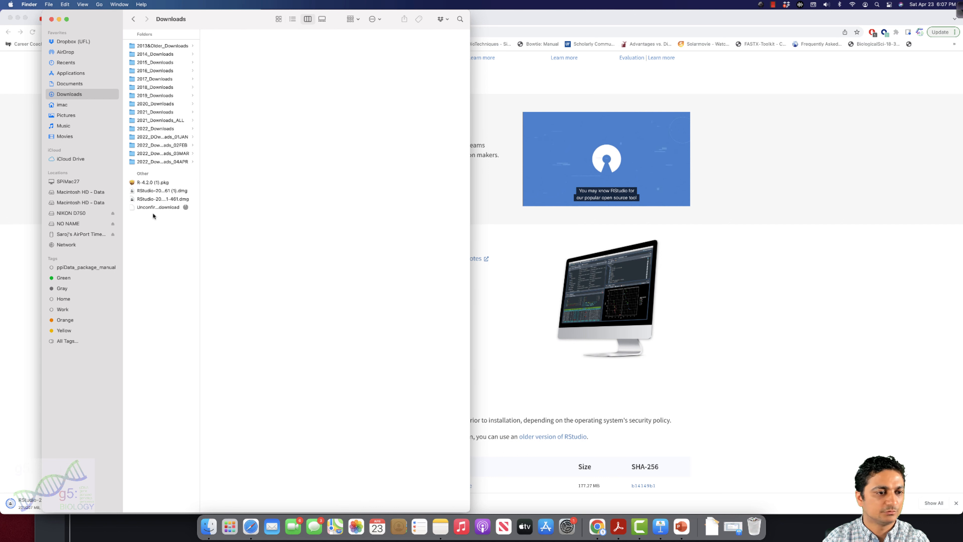
{"action": "left_click", "coordinate": [156, 208]}
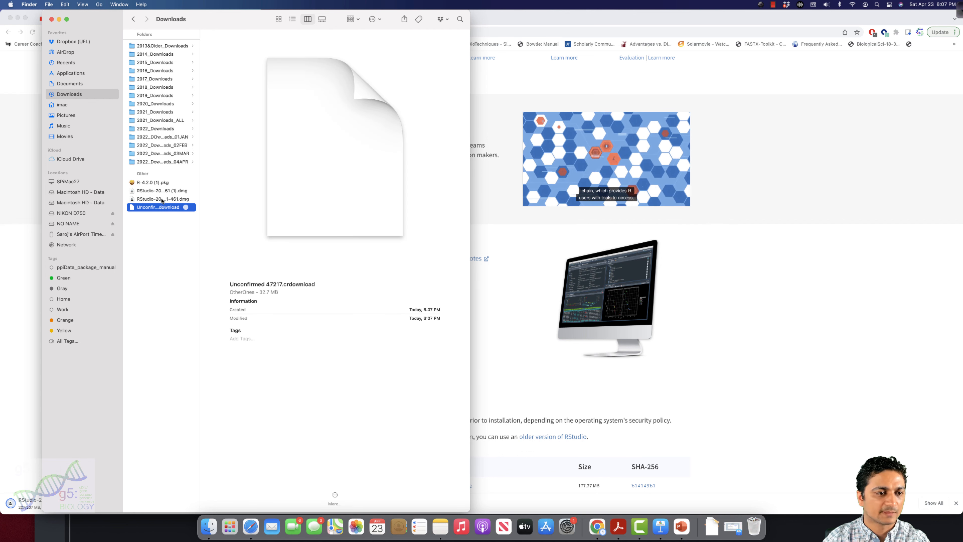
{"action": "left_click", "coordinate": [162, 200]}
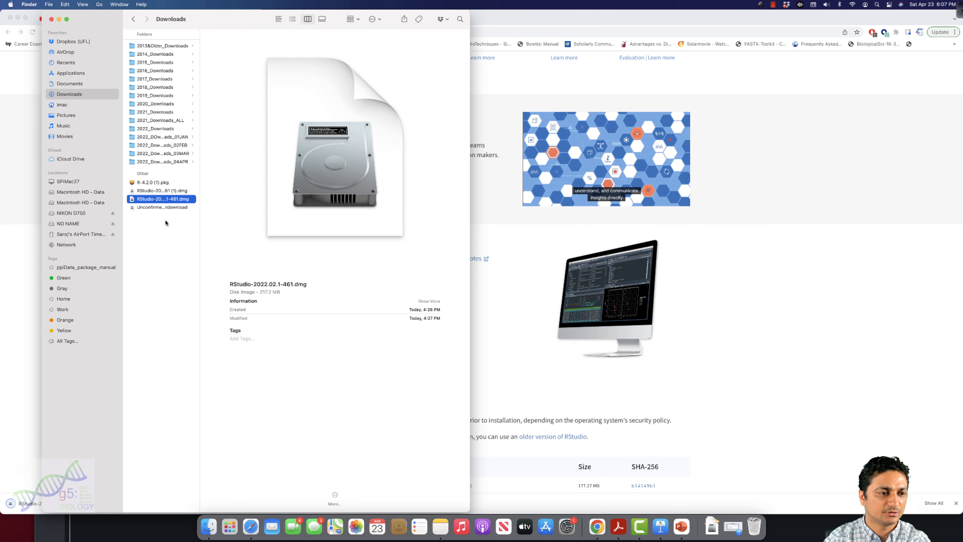
{"action": "left_click", "coordinate": [165, 221]}
{"action": "left_click", "coordinate": [163, 207]}
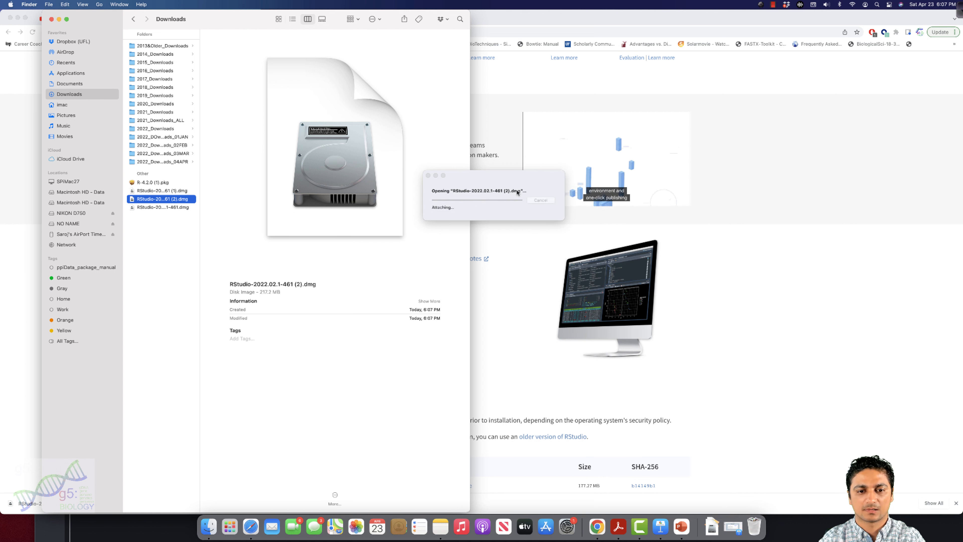
{"action": "left_click", "coordinate": [550, 208]}
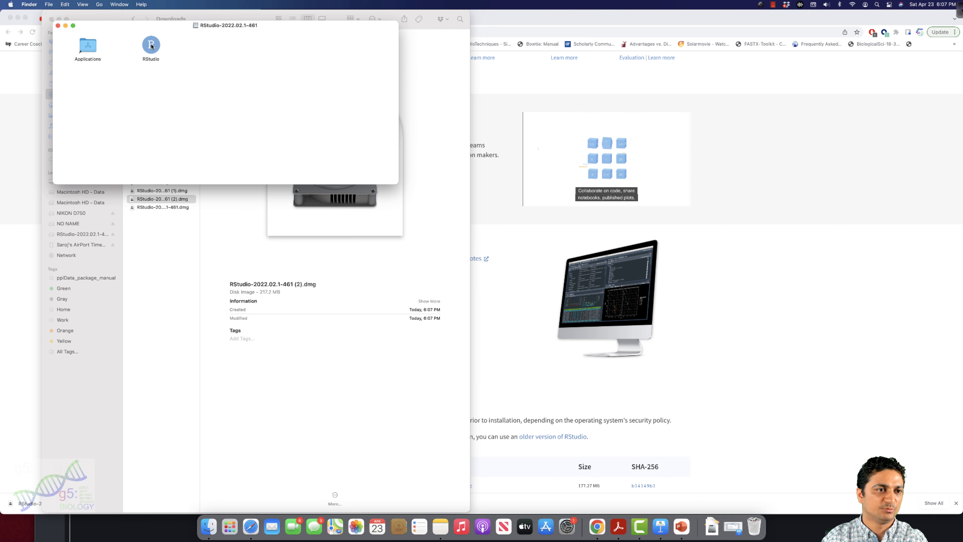
{"action": "left_click_drag", "start_coordinate": [151, 46], "coordinate": [203, 262]}
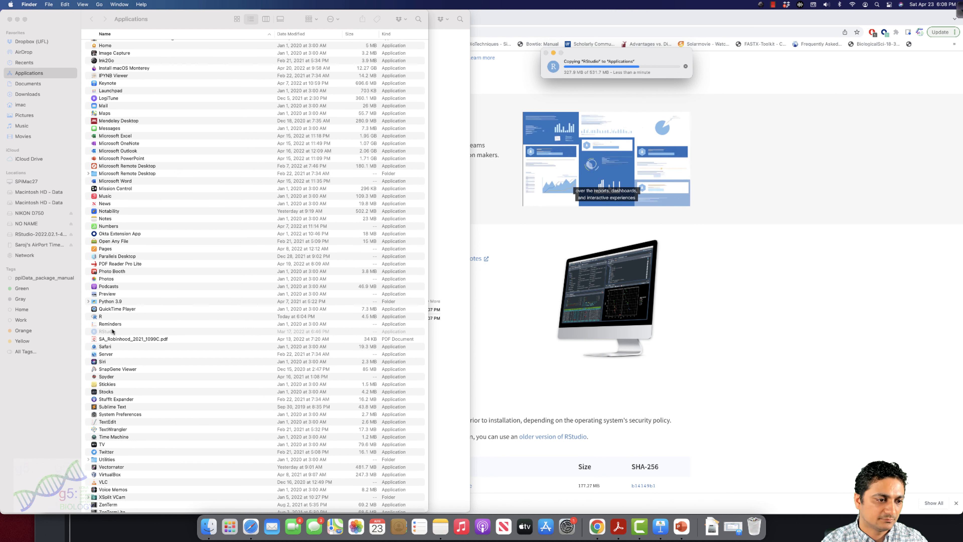
- Launch R from the Applications folder and look over the startup output in its console
{"action": "left_click", "coordinate": [99, 318]}
{"action": "double_click", "coordinate": [99, 317]}
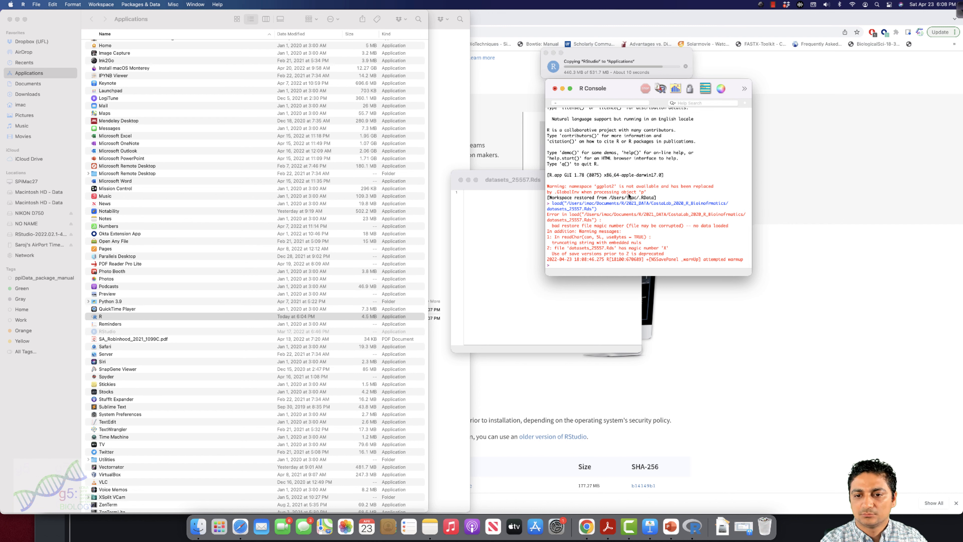
{"action": "scroll", "coordinate": [629, 193], "scroll_direction": "down", "scroll_amount": 2}
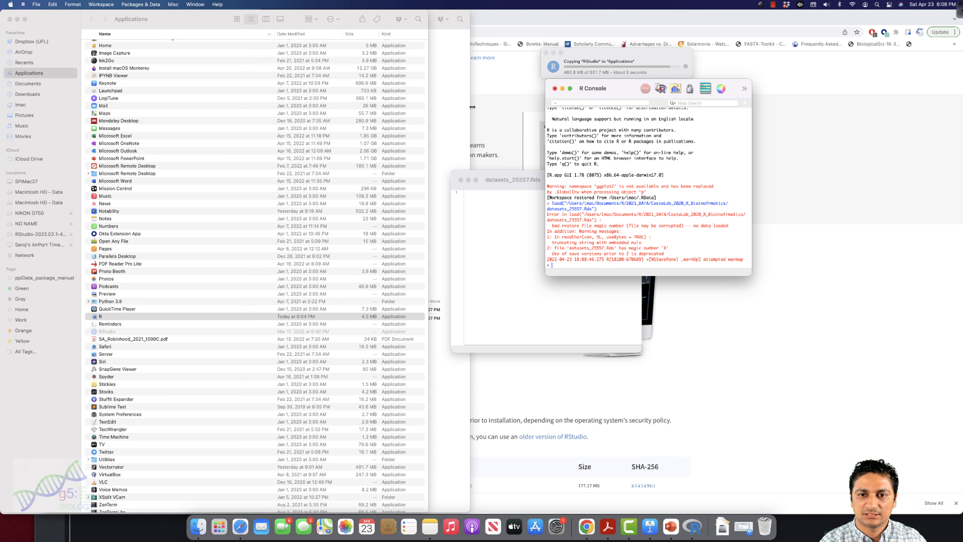
{"action": "left_click", "coordinate": [587, 54]}
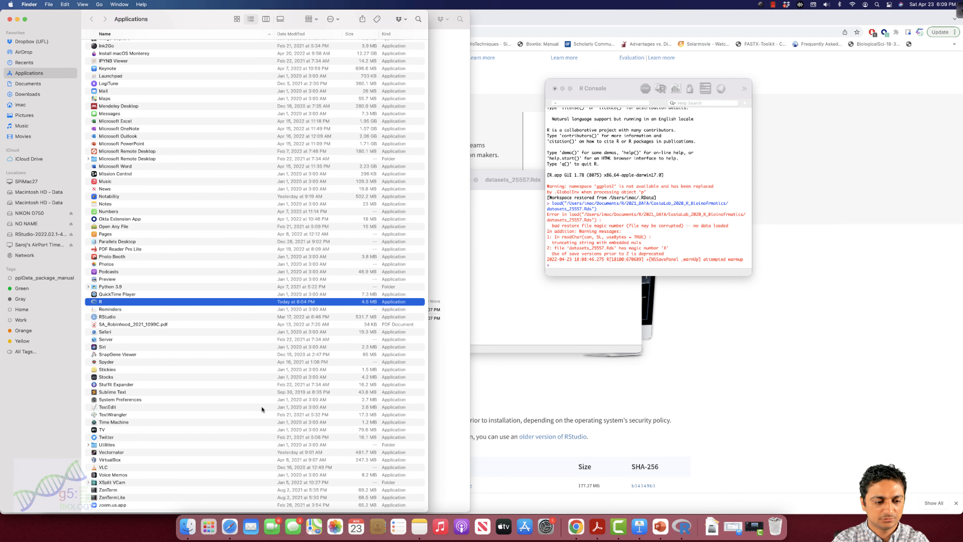
- Launch RStudio from Launchpad and allow the app downloaded from the internet to open
{"action": "left_click", "coordinate": [209, 526]}
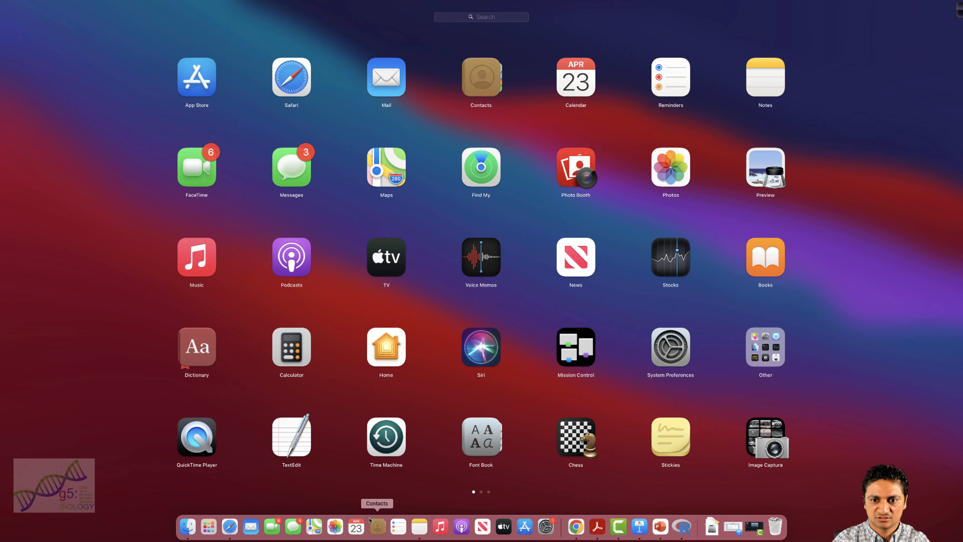
{"action": "scroll", "coordinate": [552, 348], "scroll_direction": "right", "scroll_amount": 5}
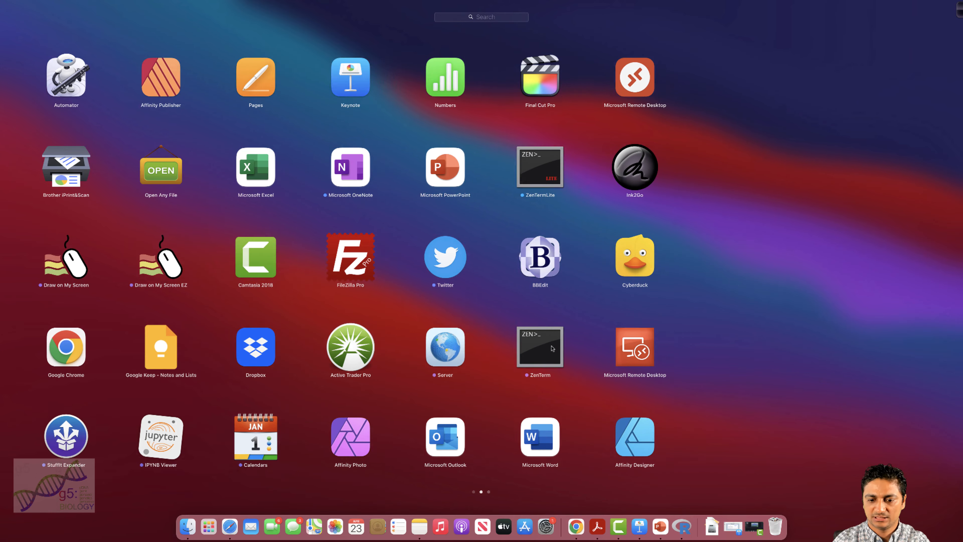
{"action": "scroll", "coordinate": [553, 347], "scroll_direction": "right", "scroll_amount": 5}
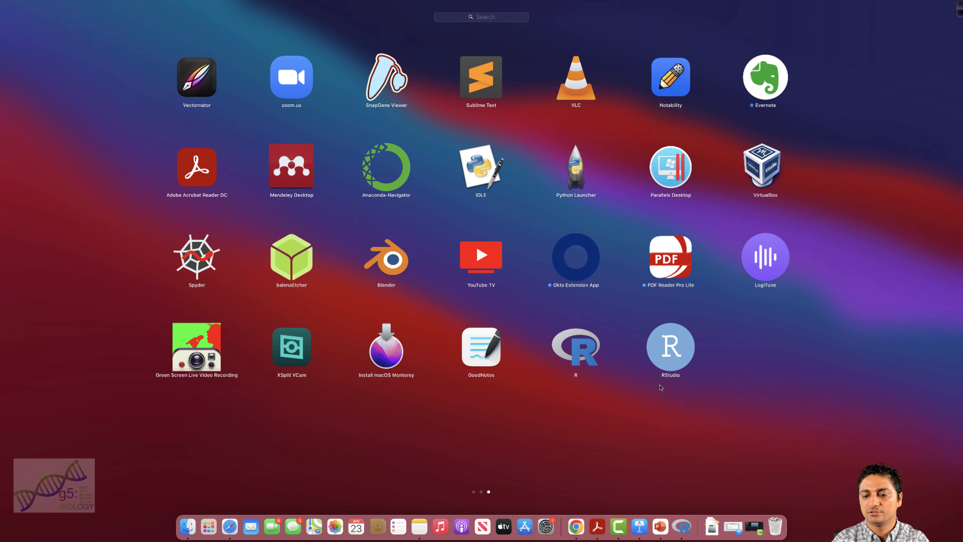
{"action": "left_click", "coordinate": [671, 348]}
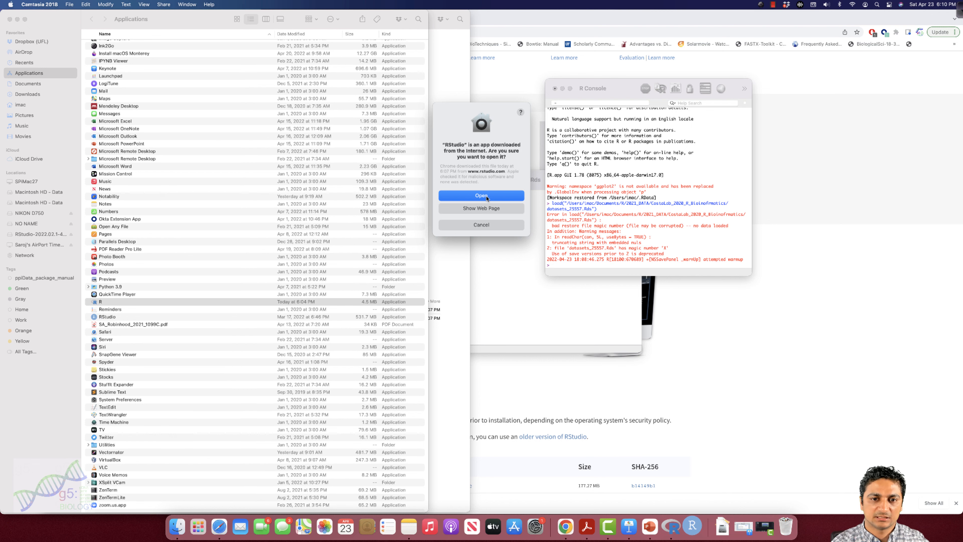
{"action": "left_click", "coordinate": [481, 195]}
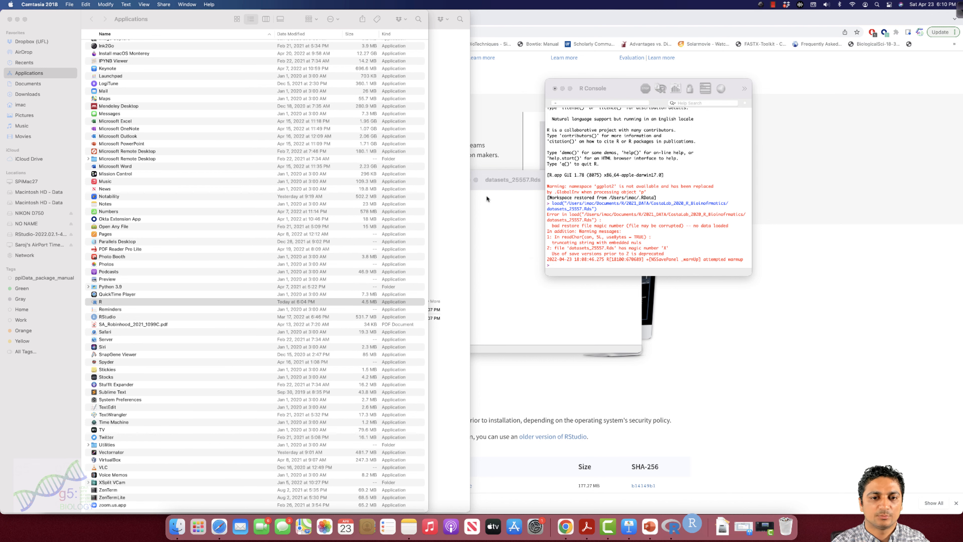
{"action": "left_click", "coordinate": [772, 5]}
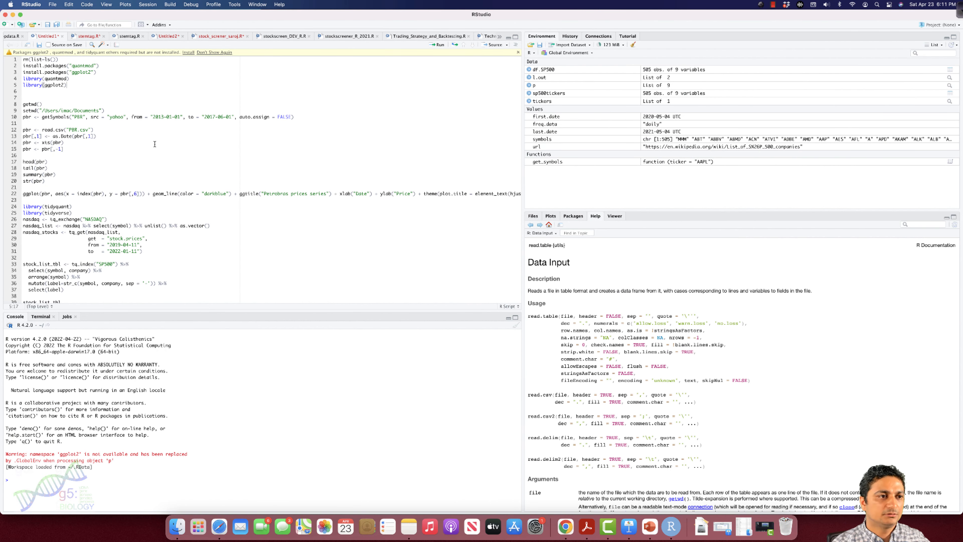
- Close the Untitled1 script in the editor and look over the RStudio panes, including the Data Input help page
{"action": "scroll", "coordinate": [154, 144], "scroll_direction": "right", "scroll_amount": 1}
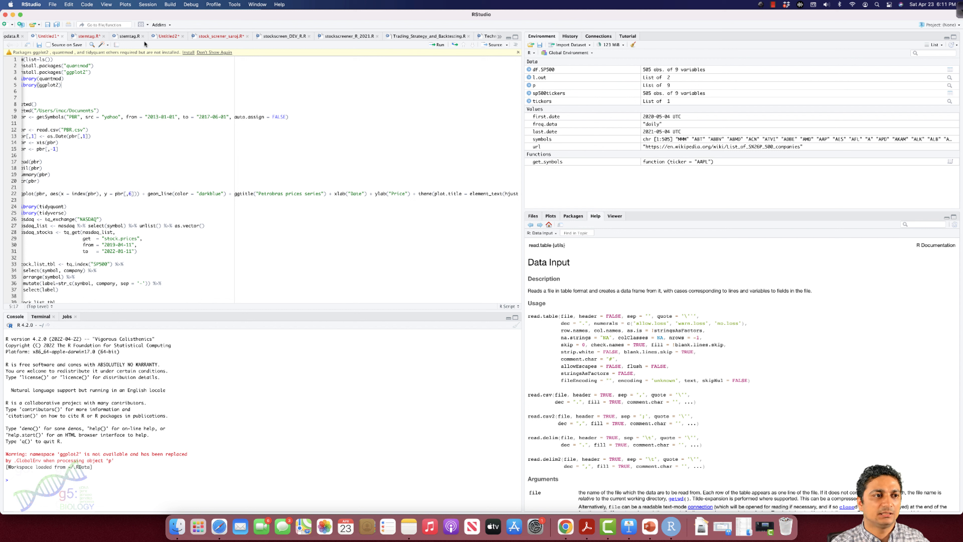
{"action": "left_click", "coordinate": [62, 37]}
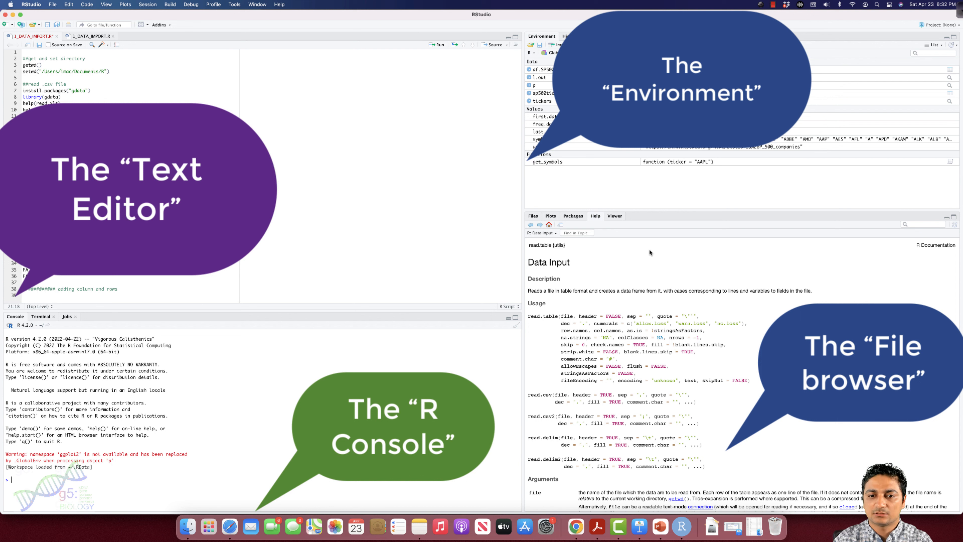
{"action": "scroll", "coordinate": [641, 266], "scroll_direction": "down", "scroll_amount": 2}
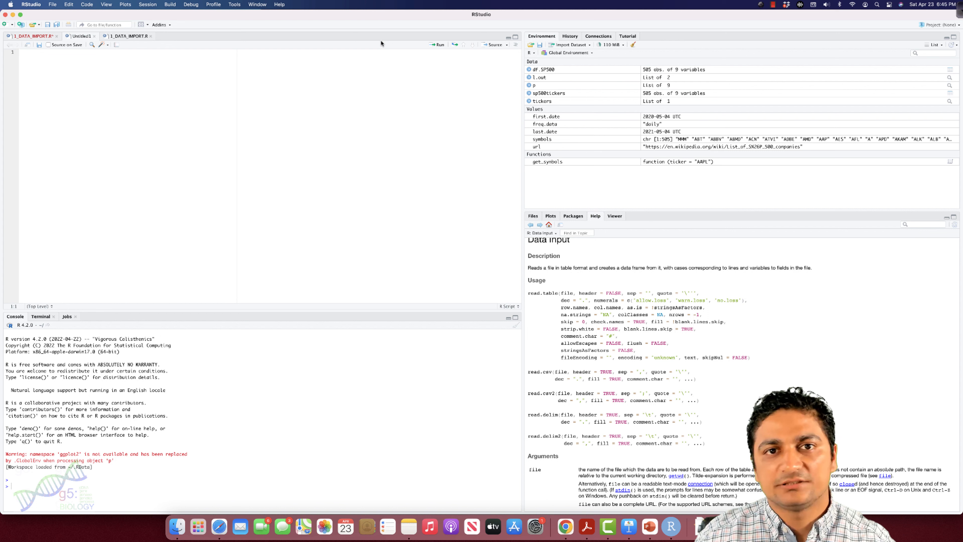
{"action": "left_click", "coordinate": [773, 4]}
{"action": "left_click", "coordinate": [782, 16]}
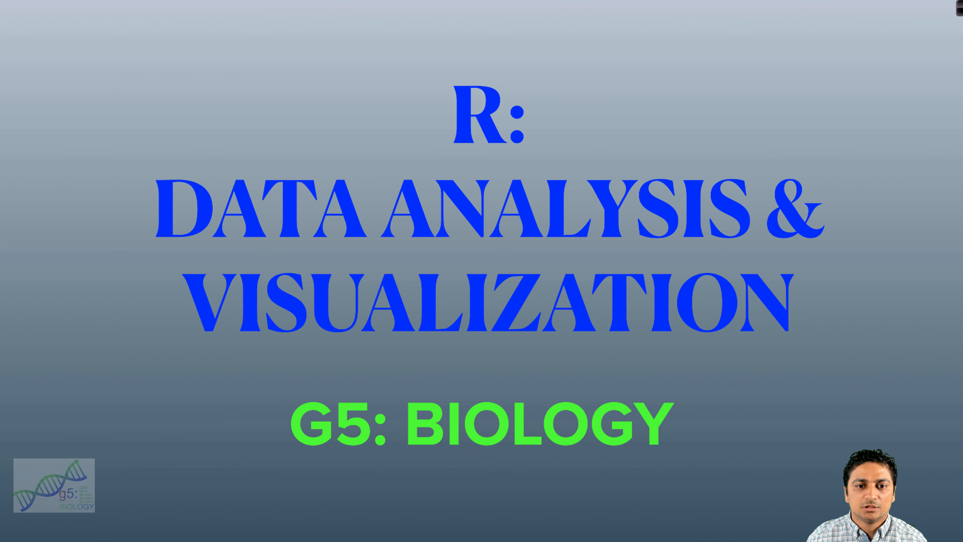